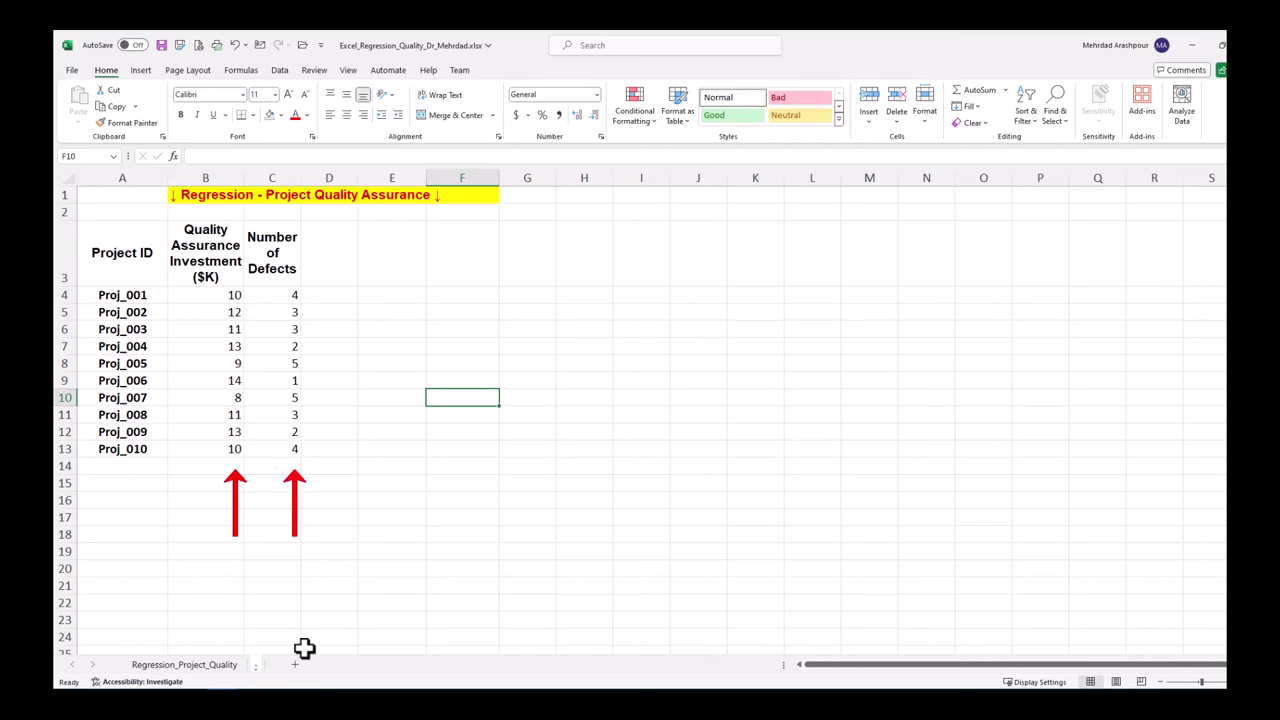
- Insert a scatter chart of B3:C13 beside the data and apply Quick Layout 9 with trendline, equation and R²
{"action": "left_click_drag", "start_coordinate": [205, 253], "coordinate": [272, 449]}
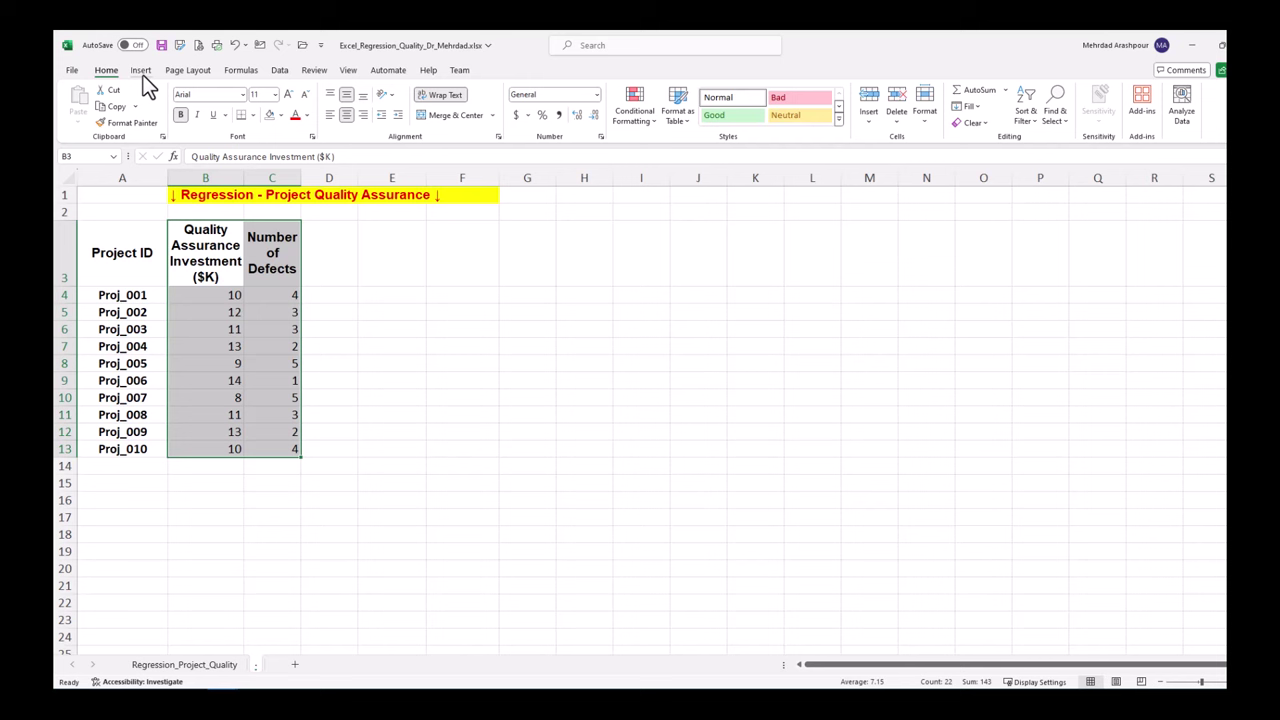
{"action": "left_click", "coordinate": [140, 70]}
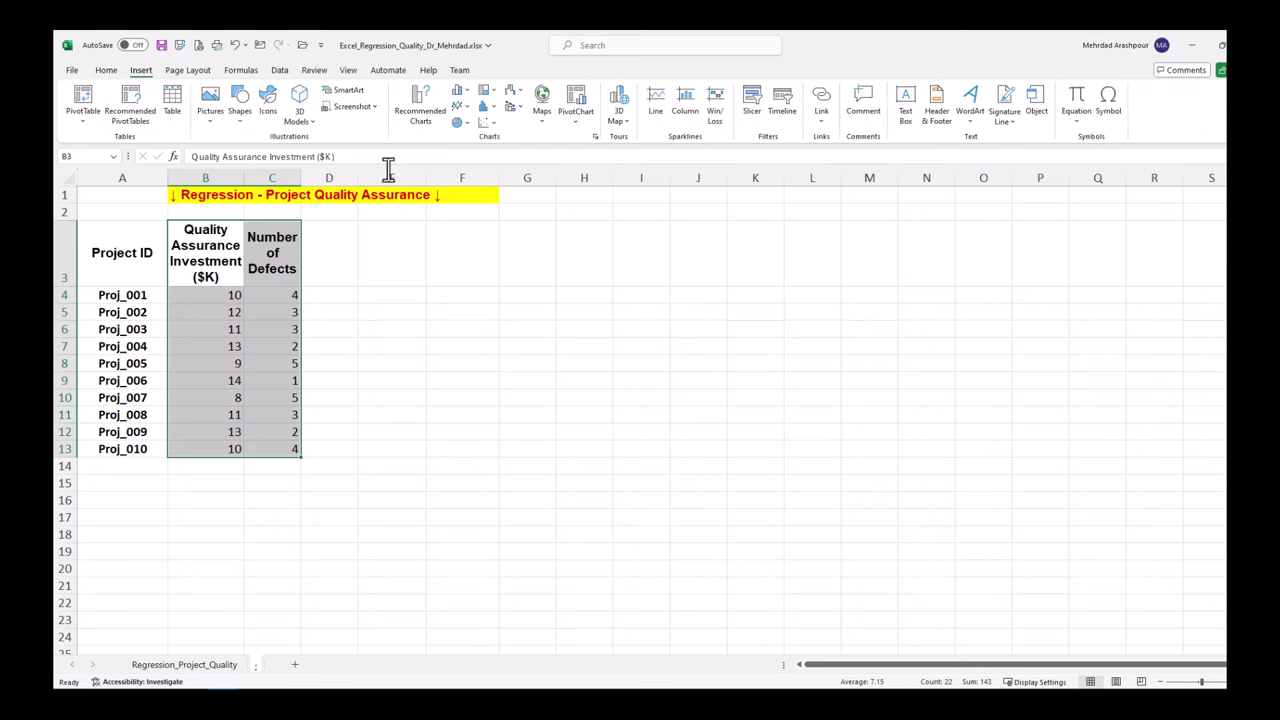
{"action": "left_click", "coordinate": [484, 121]}
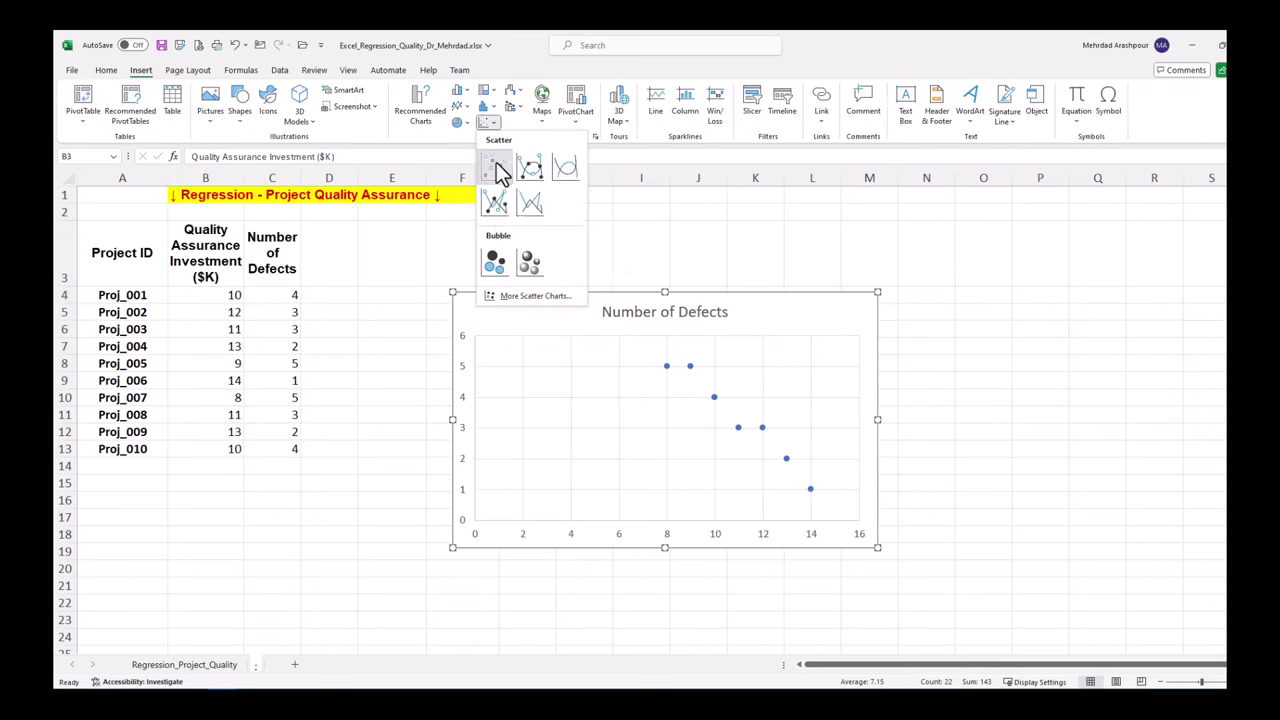
{"action": "left_click", "coordinate": [499, 167]}
{"action": "left_click_drag", "start_coordinate": [500, 294], "coordinate": [440, 233]}
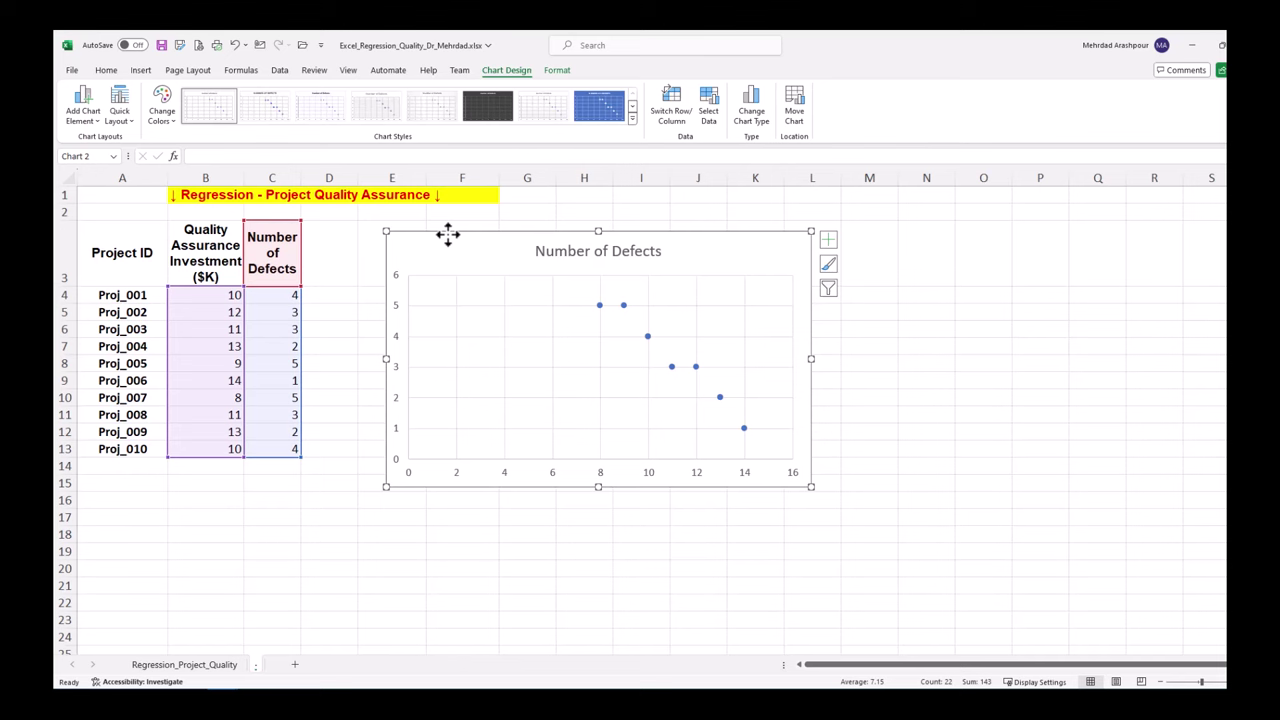
{"action": "left_click", "coordinate": [119, 108]}
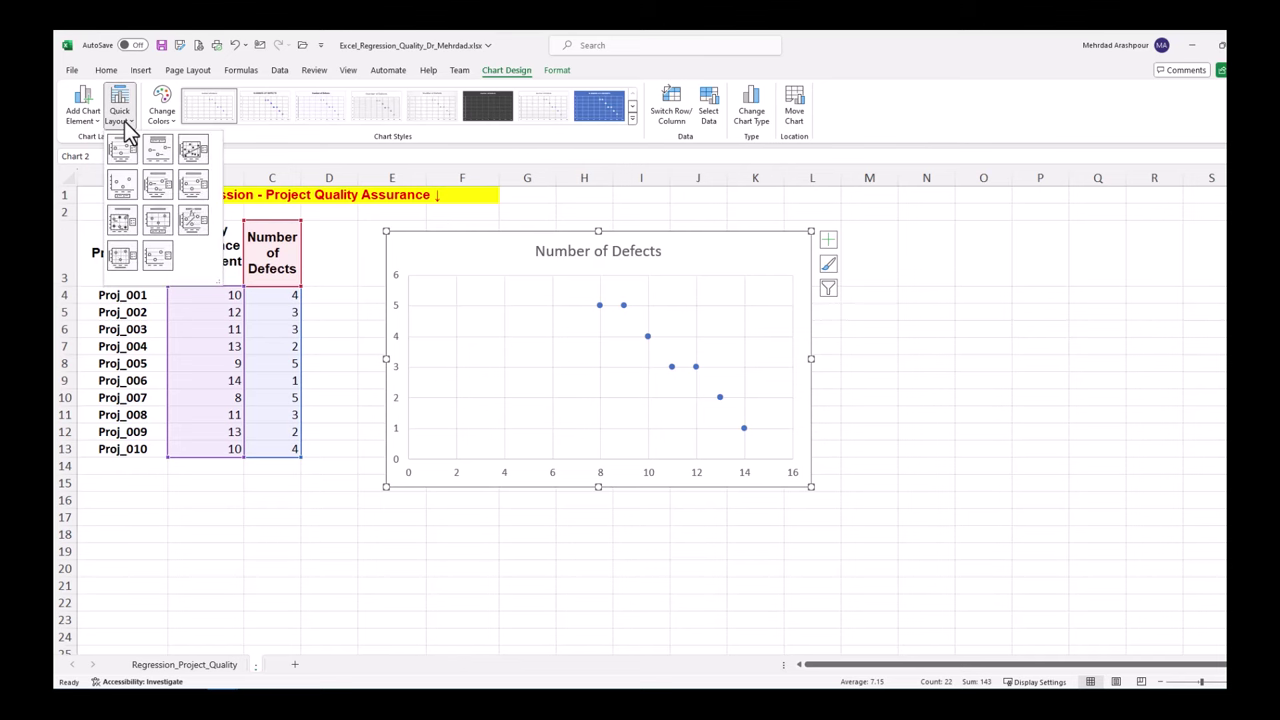
{"action": "left_click", "coordinate": [193, 222]}
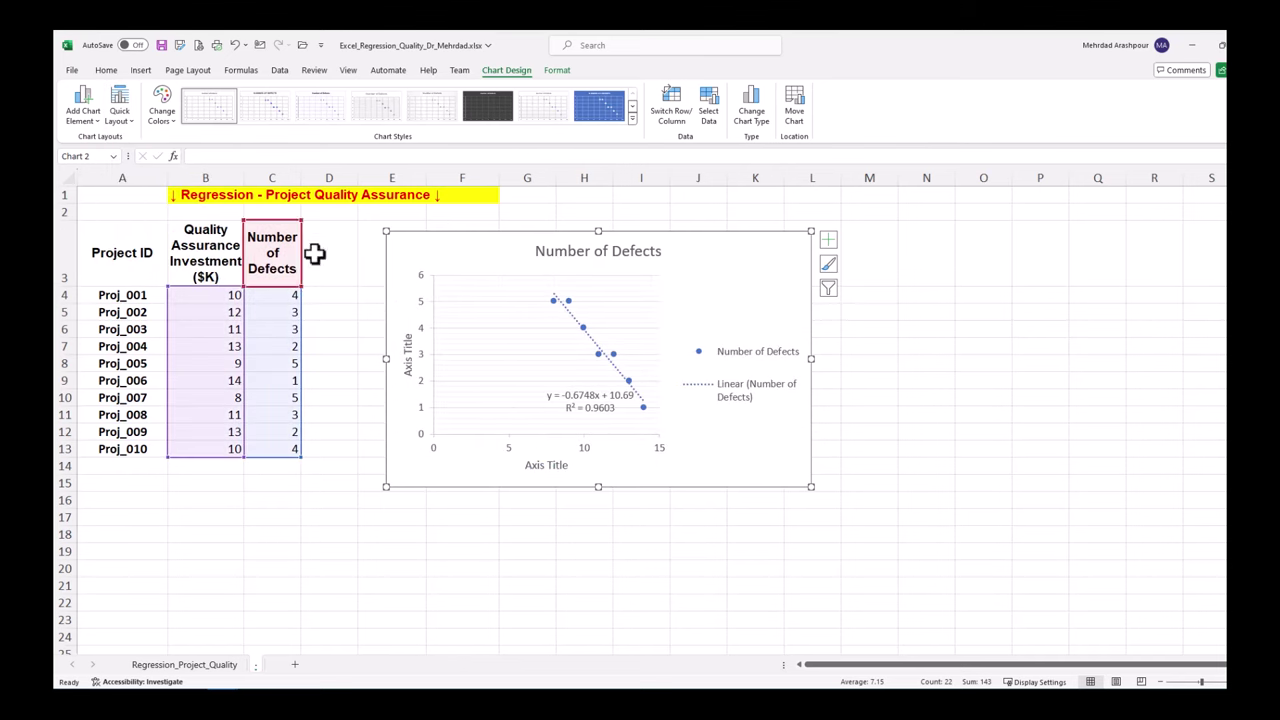
- Link the vertical axis title to =C3 and the horizontal to =B3, then delete the chart title
{"action": "left_click", "coordinate": [410, 365]}
{"action": "left_click", "coordinate": [223, 157]}
{"action": "type", "text": "="}
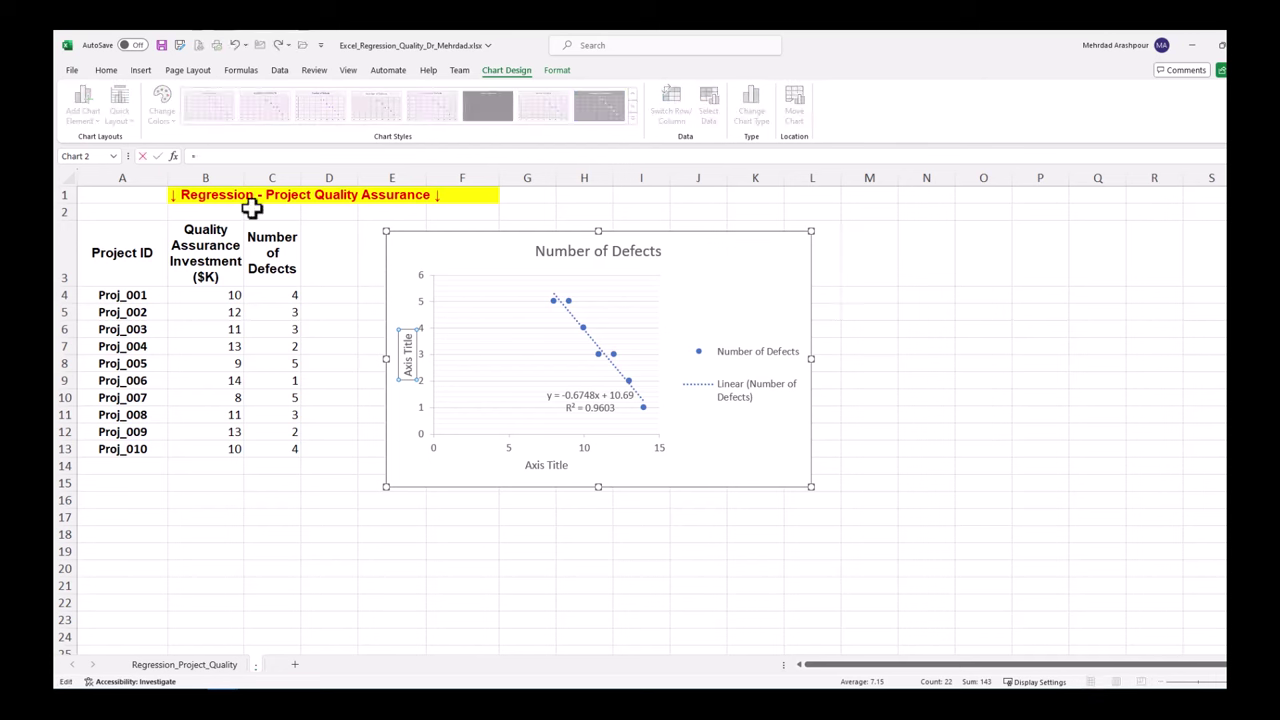
{"action": "left_click", "coordinate": [272, 247]}
{"action": "key", "text": "Return"}
{"action": "left_click", "coordinate": [550, 466]}
{"action": "left_click", "coordinate": [242, 157]}
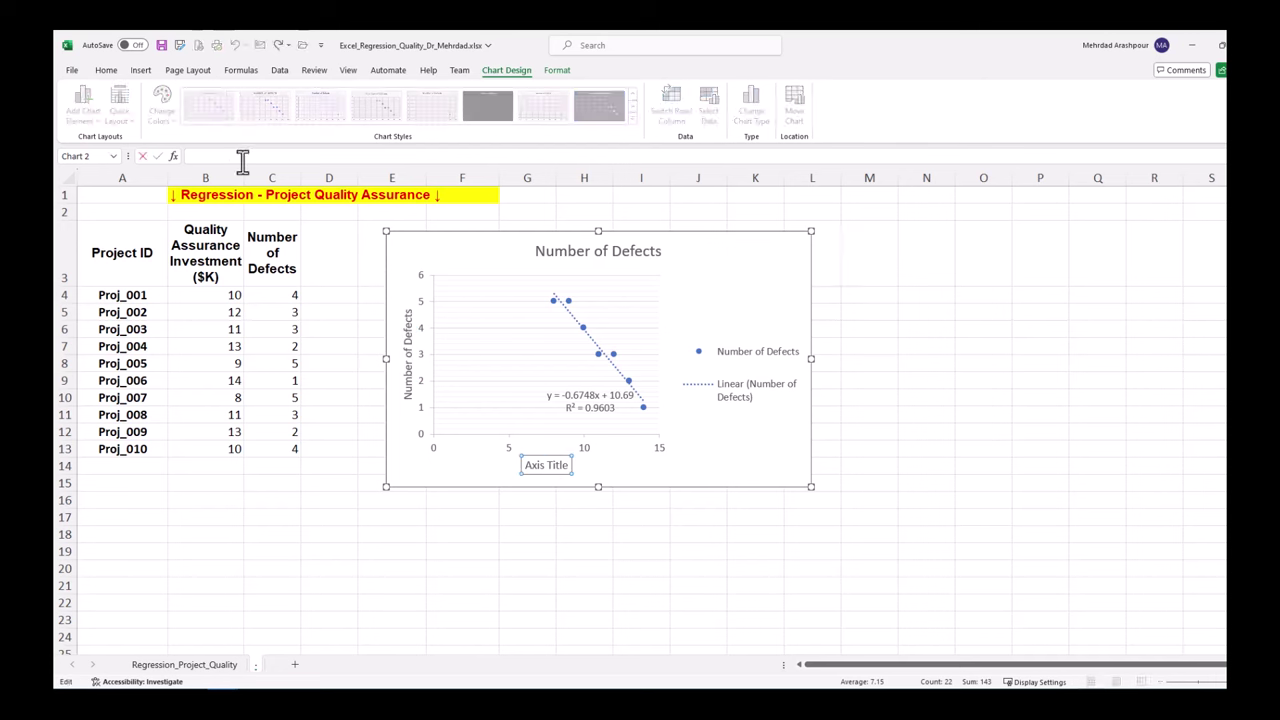
{"action": "type", "text": "="}
{"action": "left_click", "coordinate": [230, 224]}
{"action": "key", "text": "Return"}
{"action": "left_click", "coordinate": [577, 256]}
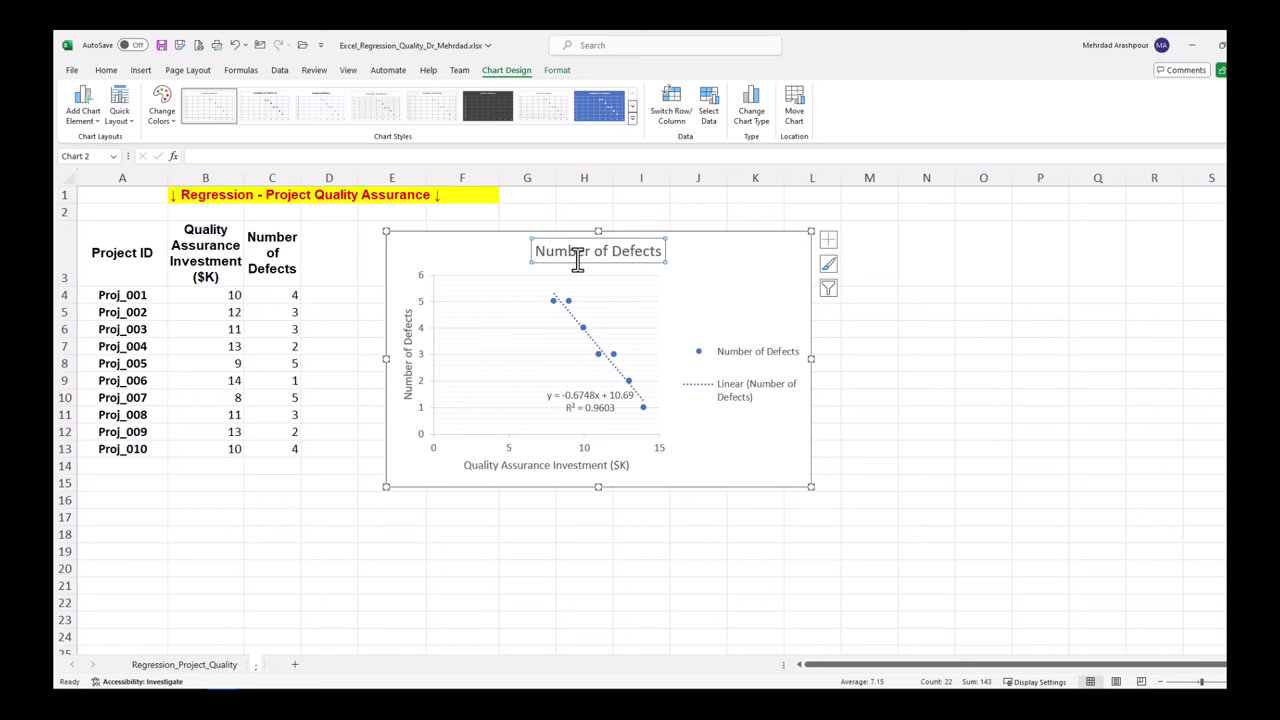
{"action": "key", "text": "Delete"}
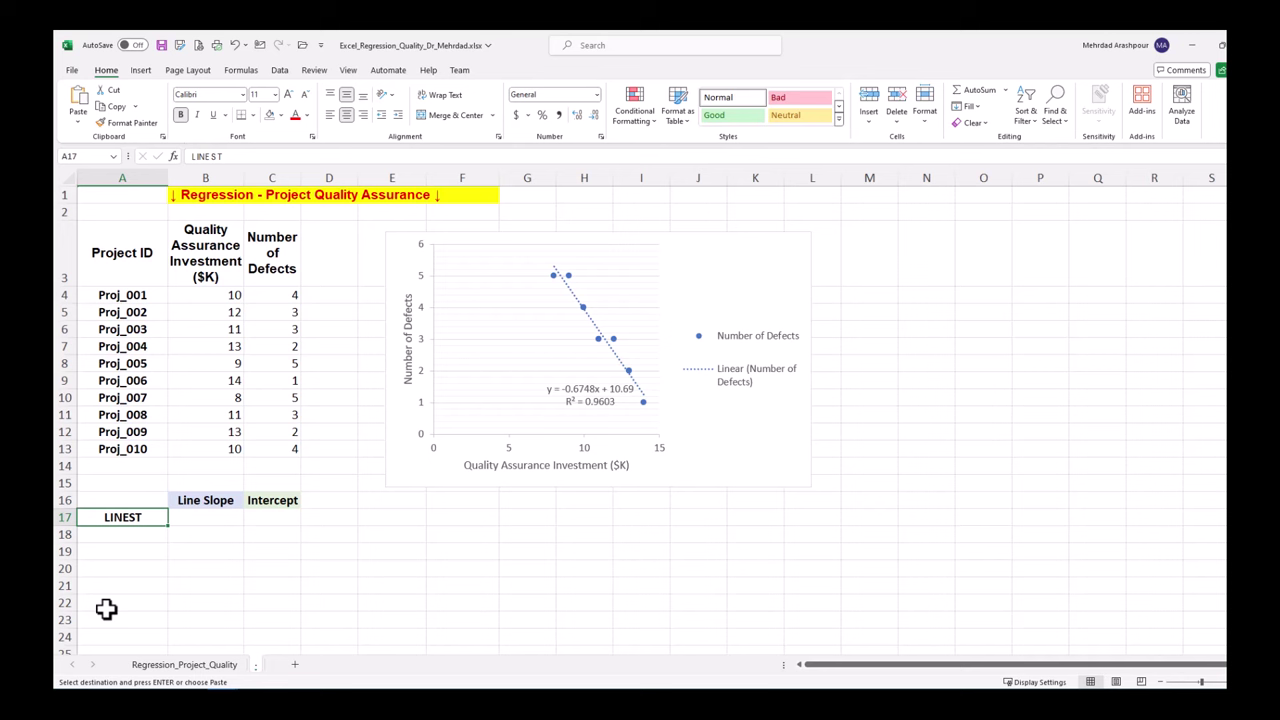
- Enter =LINEST(C4:C13,B4:B13) as an array formula across B17:C17, giving -0.674772 and 10.69
{"action": "left_click_drag", "start_coordinate": [200, 517], "coordinate": [260, 520]}
{"action": "type", "text": "="}
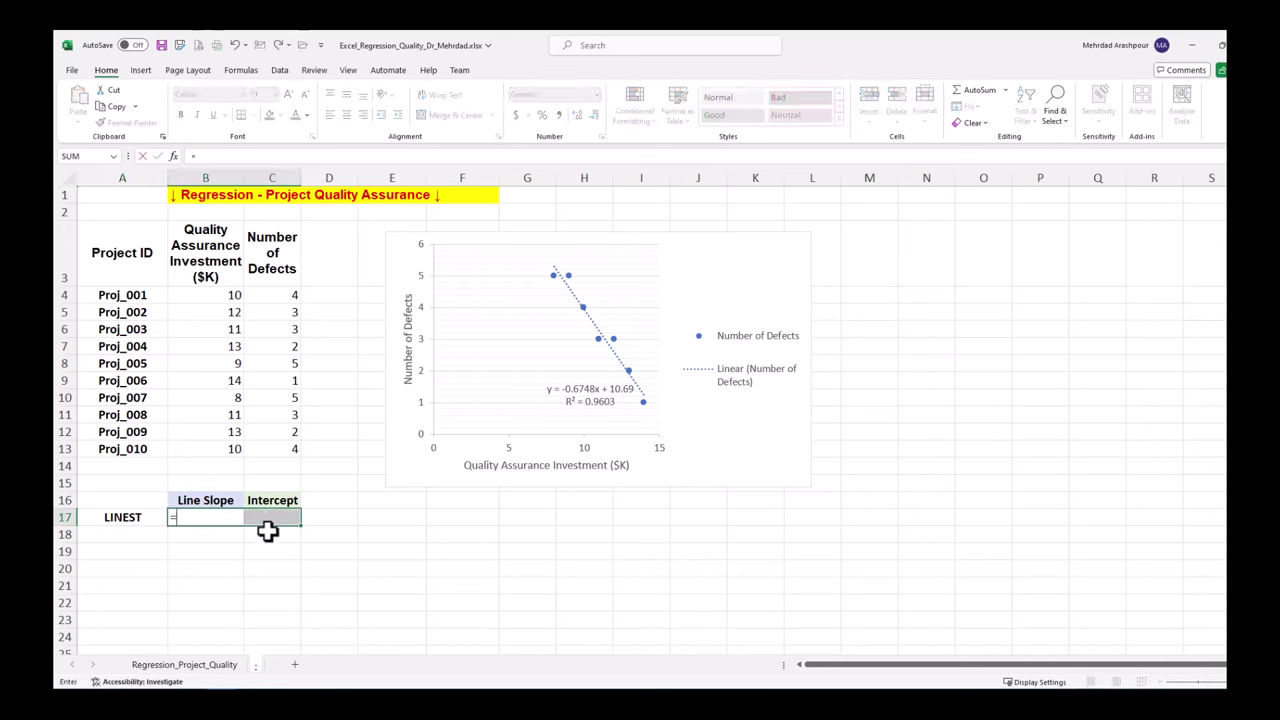
{"action": "type", "text": "li"}
{"action": "double_click", "coordinate": [208, 535]}
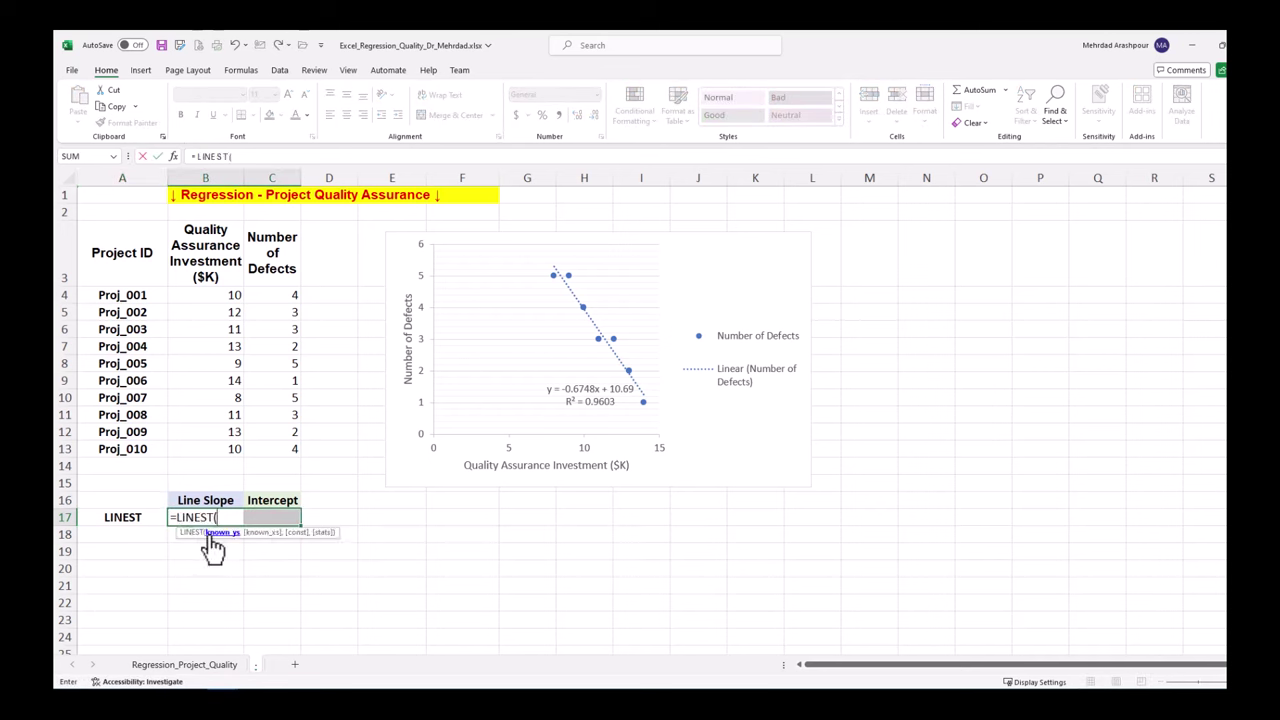
{"action": "left_click_drag", "start_coordinate": [287, 294], "coordinate": [270, 451]}
{"action": "type", "text": ","}
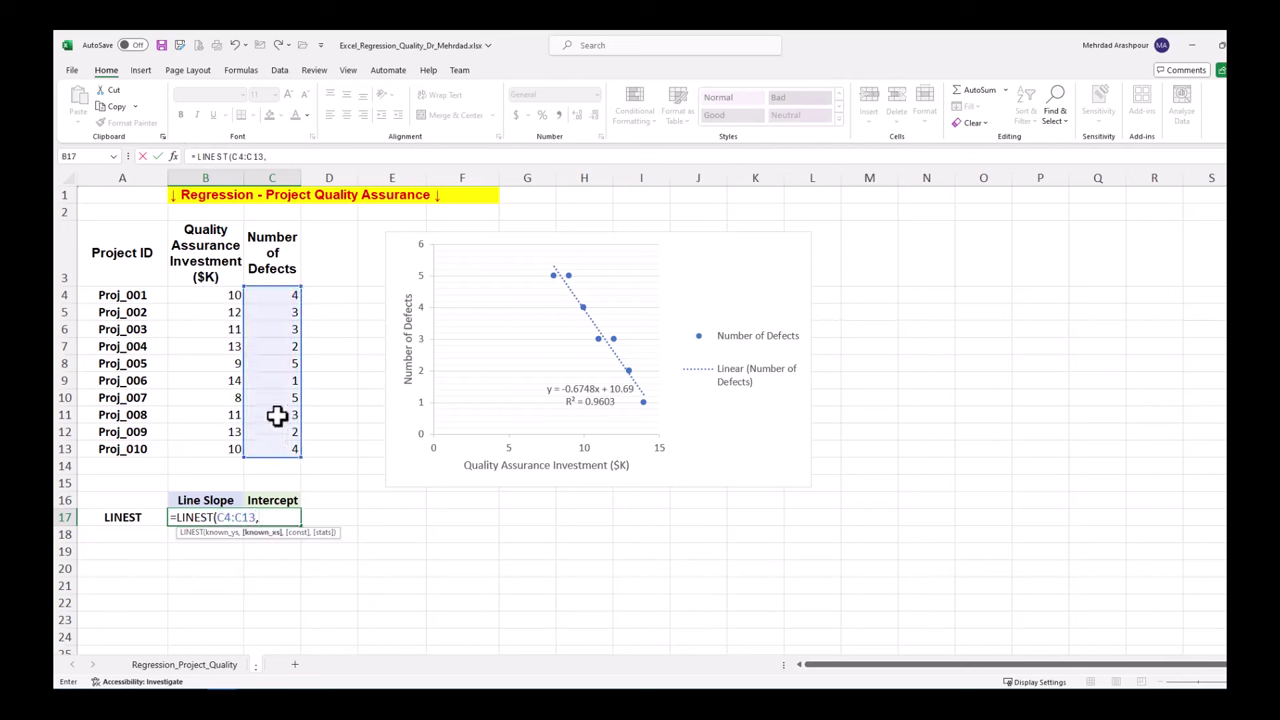
{"action": "left_click_drag", "start_coordinate": [229, 294], "coordinate": [219, 449]}
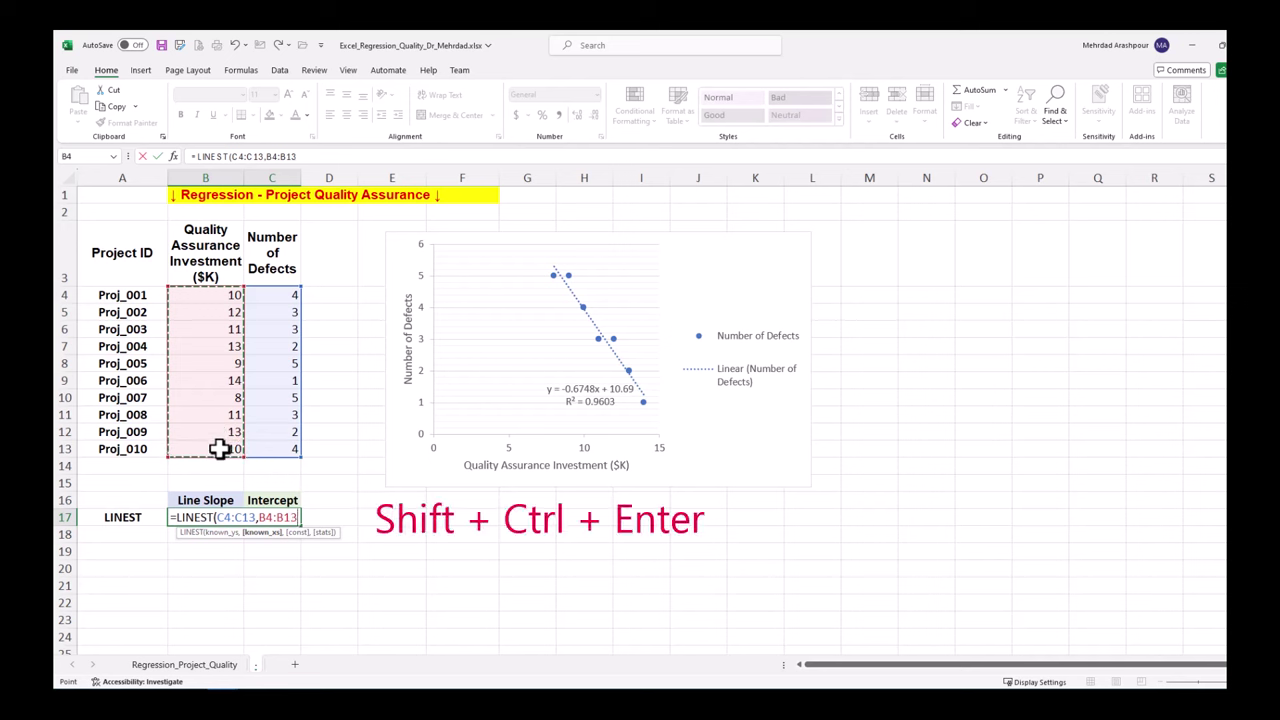
{"action": "type", "text": ")"}
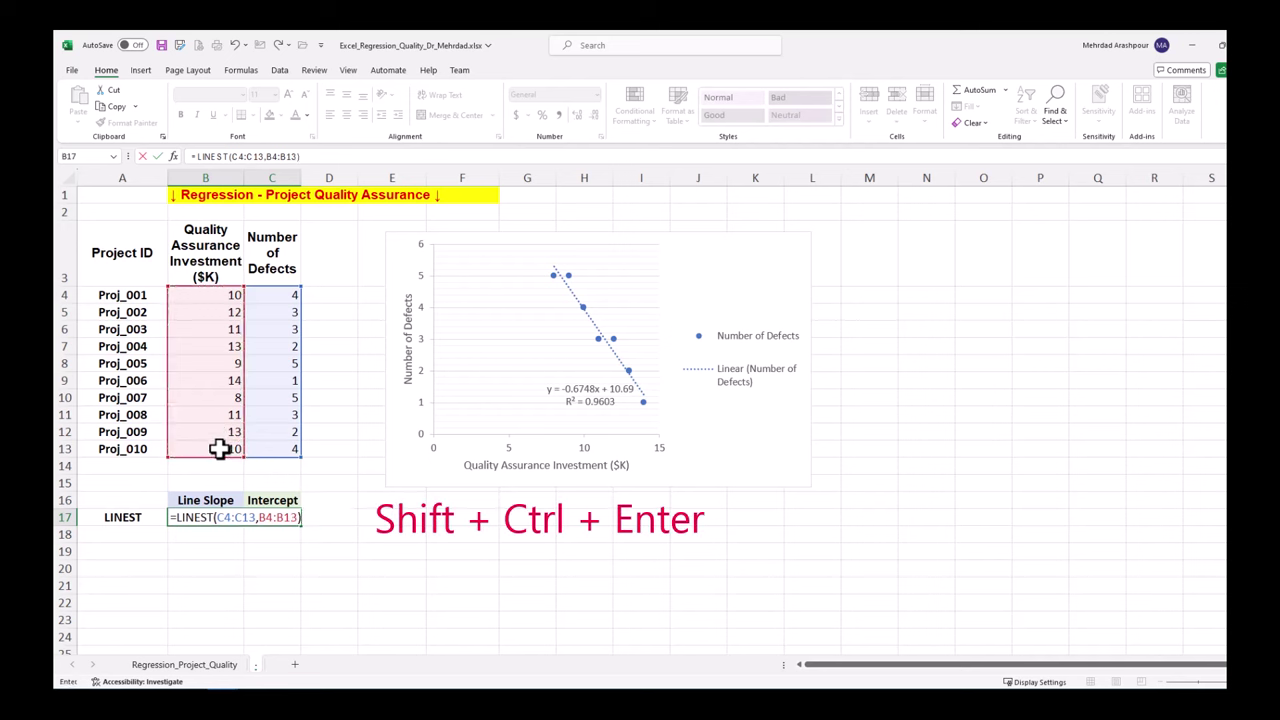
{"action": "key", "text": "ctrl+shift+Return"}
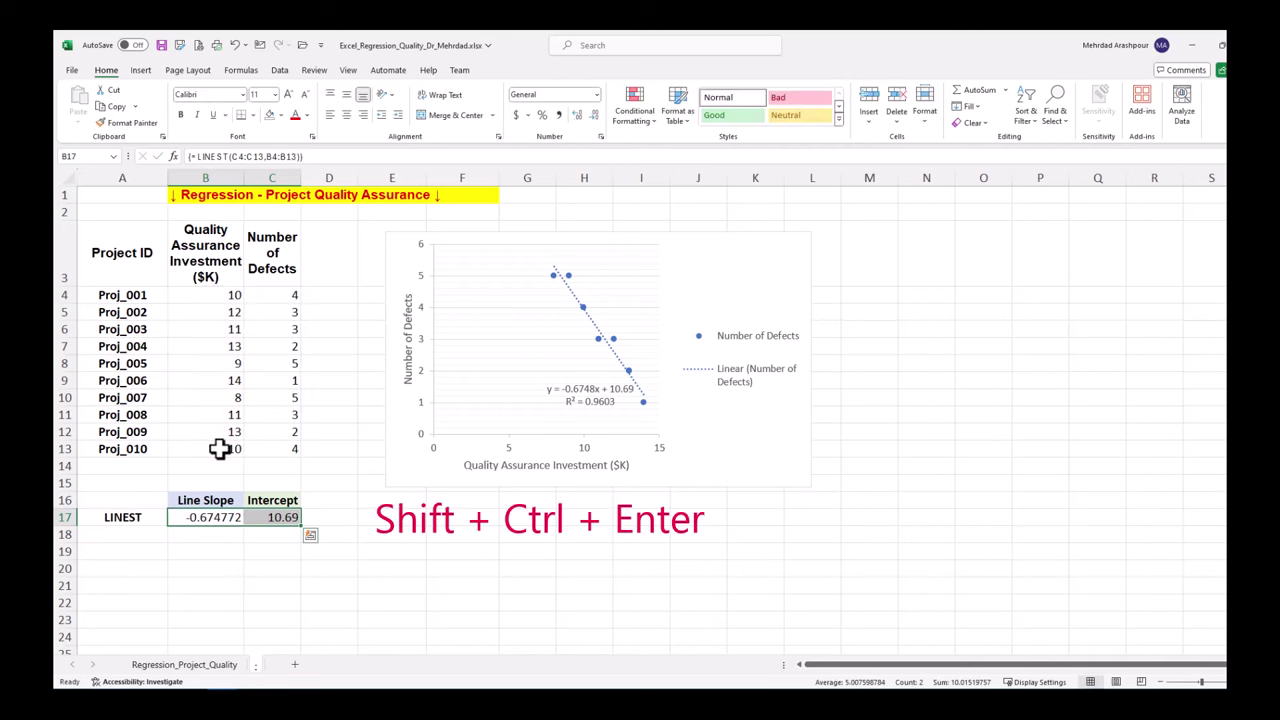
- Enter =INDEX(LINEST(C4:C13,B4:B13),1) in B18 to extract the slope -0.674772
{"action": "left_click", "coordinate": [367, 518]}
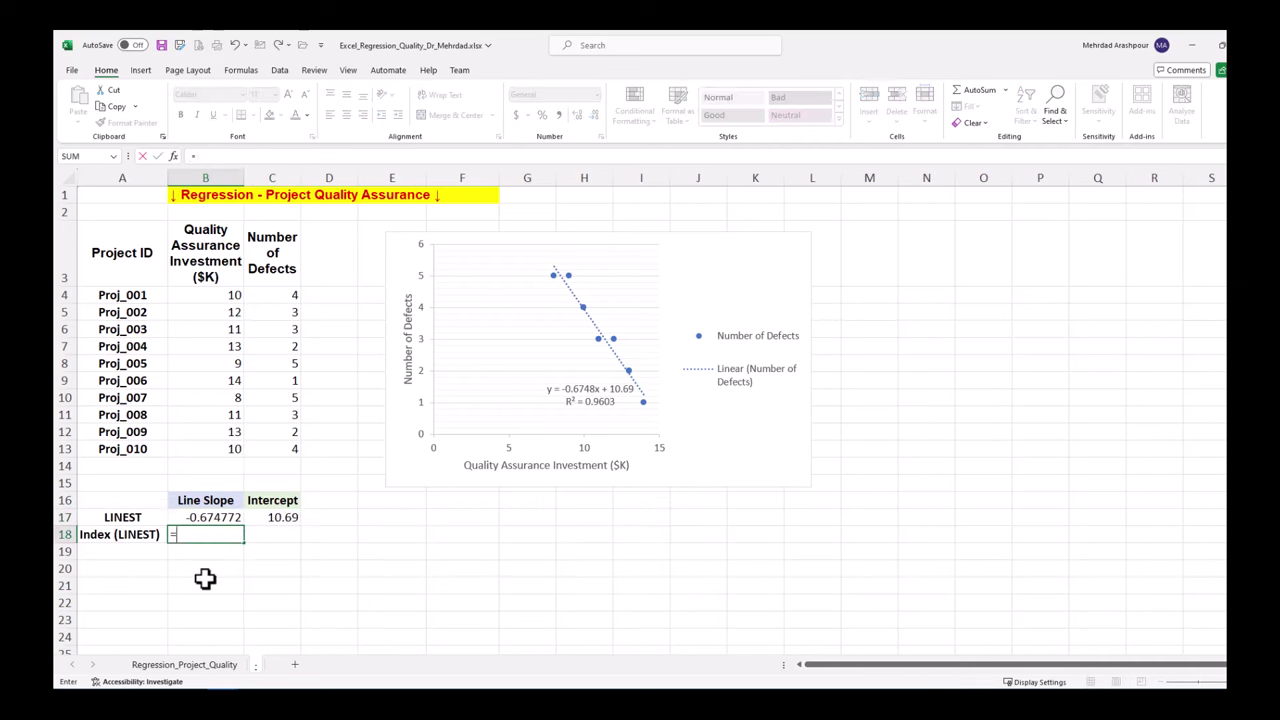
{"action": "type", "text": "in"}
{"action": "double_click", "coordinate": [206, 571]}
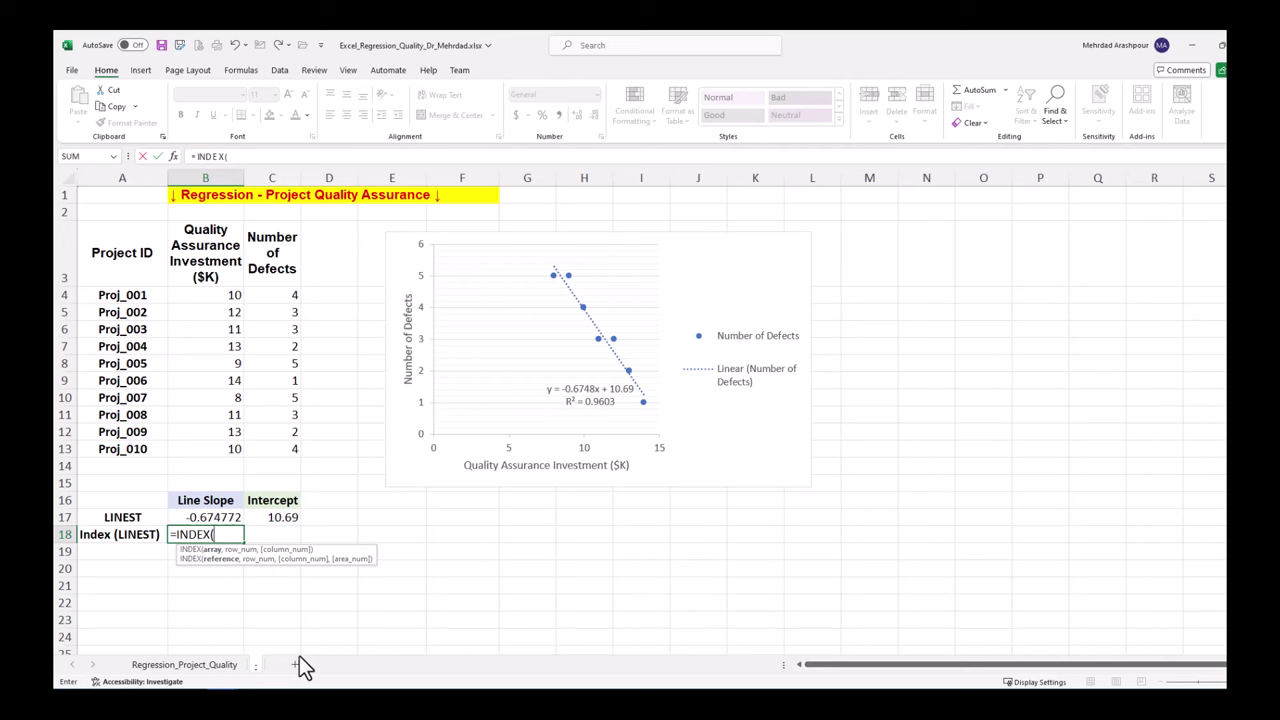
{"action": "type", "text": "li"}
{"action": "double_click", "coordinate": [238, 560]}
{"action": "left_click_drag", "start_coordinate": [271, 300], "coordinate": [283, 449]}
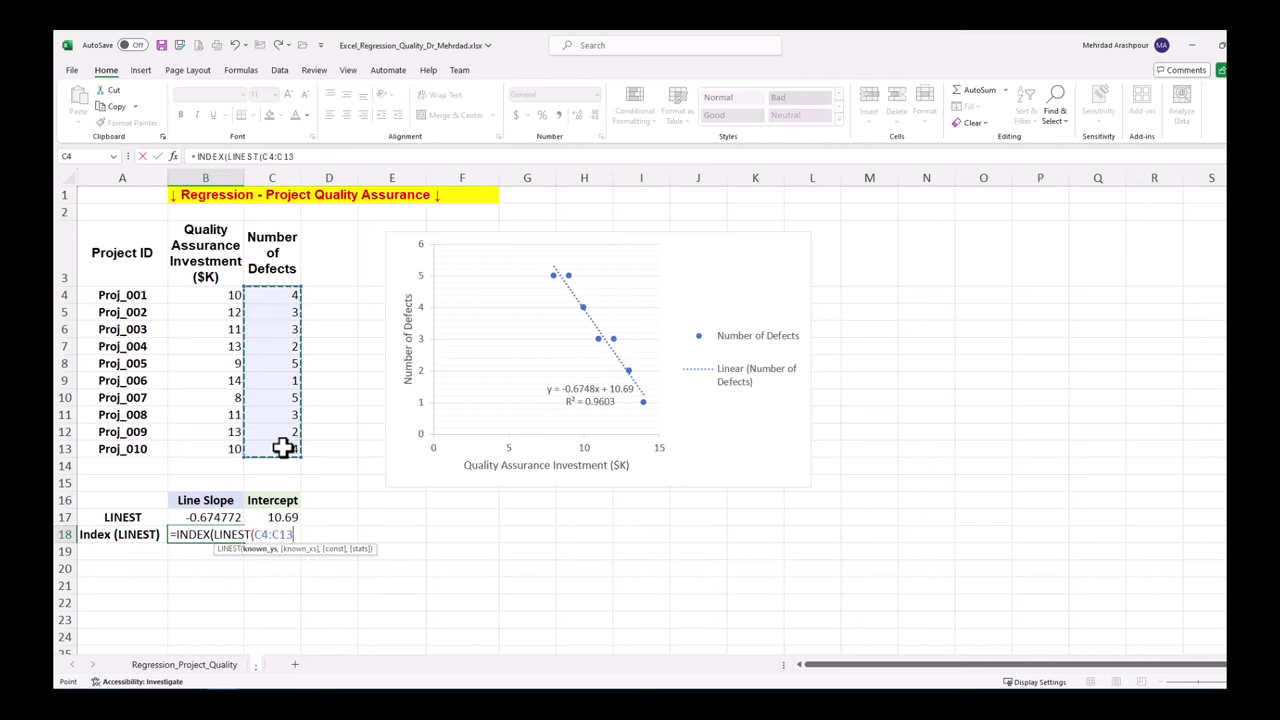
{"action": "type", "text": ","}
{"action": "left_click_drag", "start_coordinate": [222, 295], "coordinate": [225, 449]}
{"action": "type", "text": "),1)"}
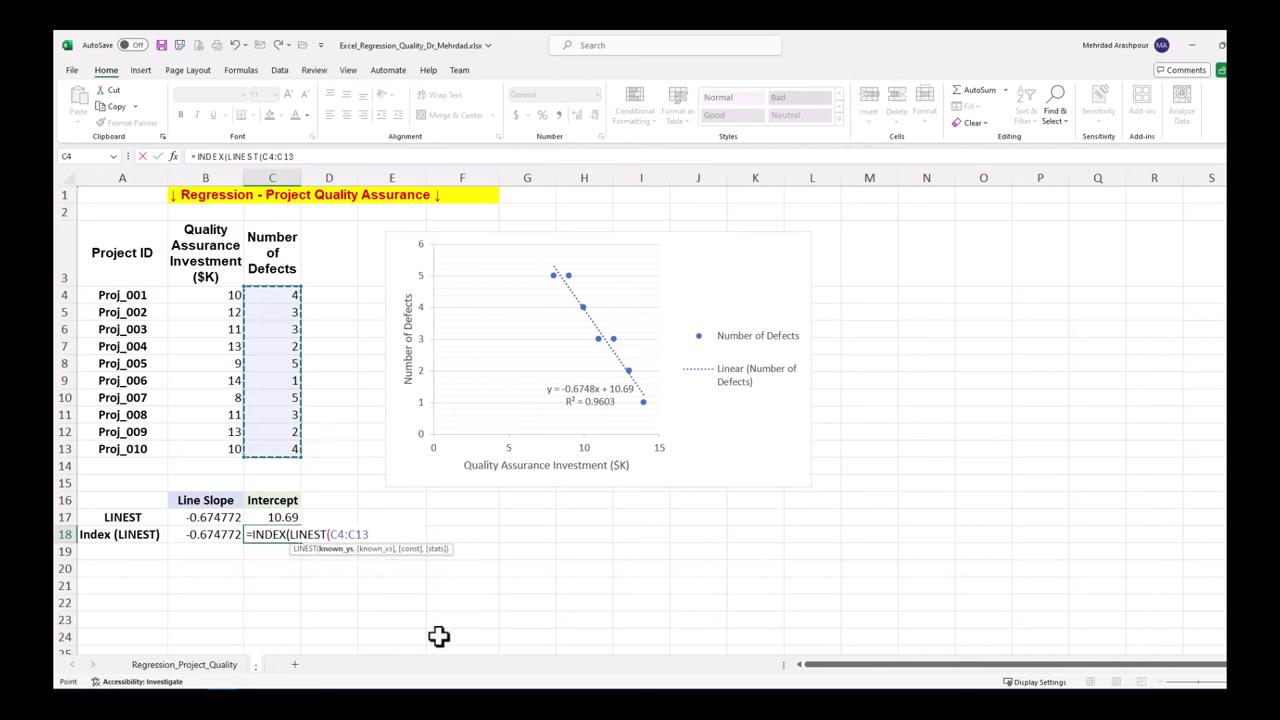
- Finish the INDEX(LINEST(...),2) formula in C18 to return the intercept 10.69
{"action": "type", "text": ","}
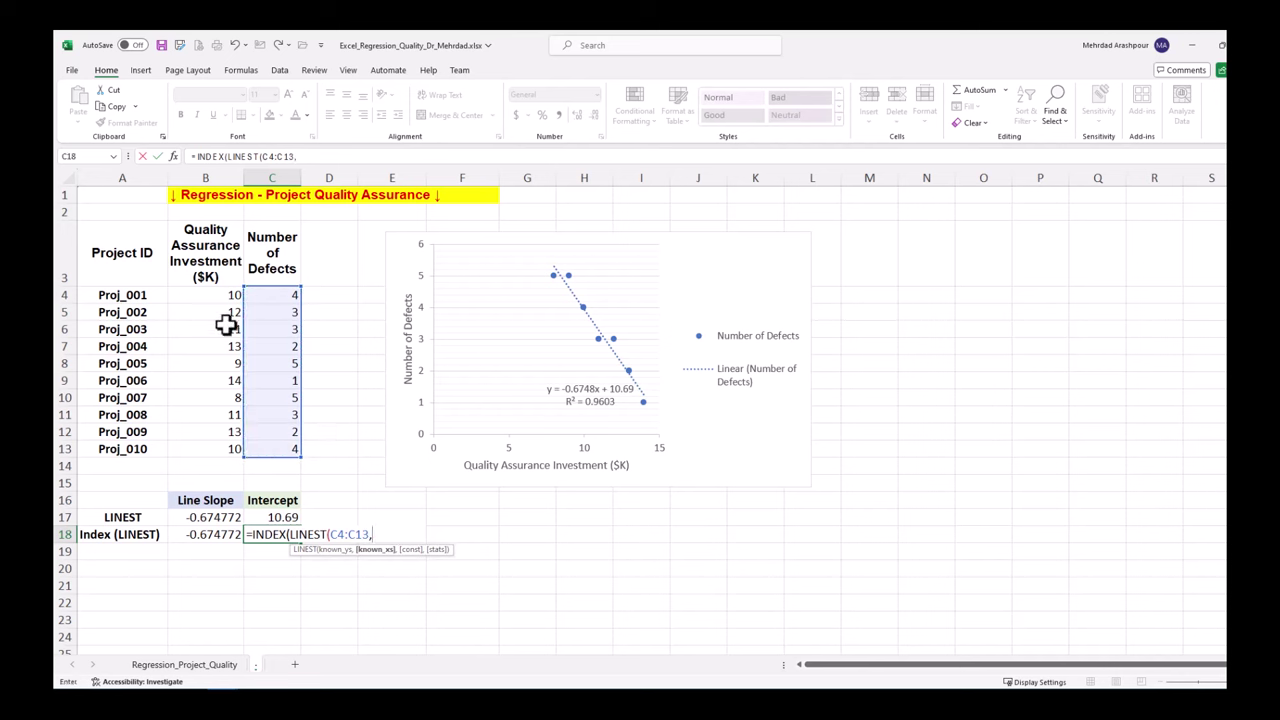
{"action": "left_click_drag", "start_coordinate": [222, 295], "coordinate": [224, 449]}
{"action": "type", "text": "),2"}
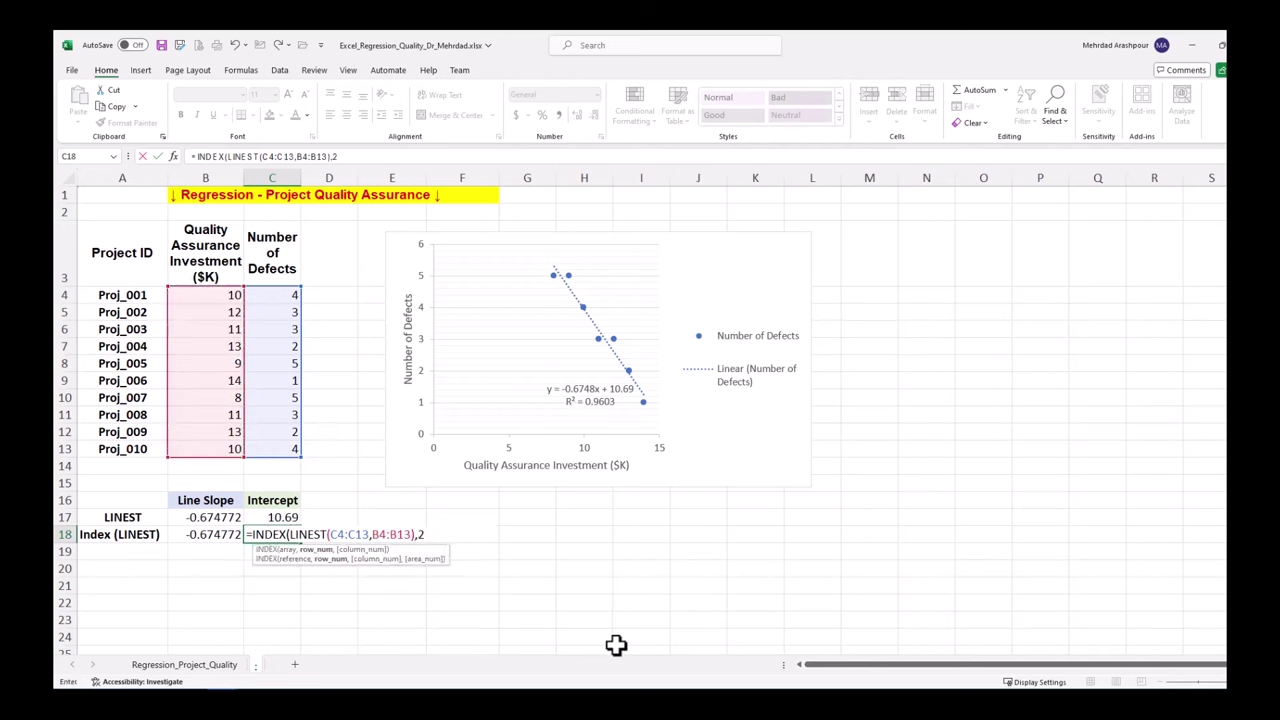
{"action": "type", "text": ")"}
{"action": "key", "text": "Return"}
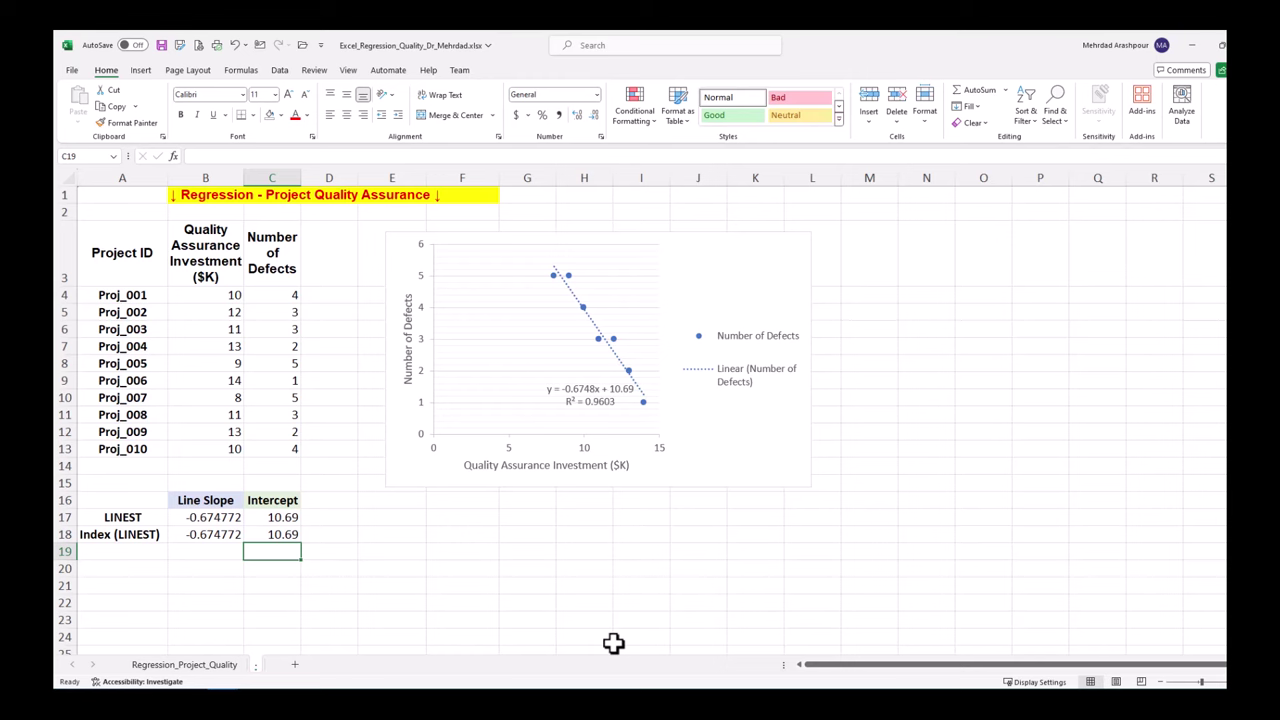
- Go to File > Options > Add-ins and open the Excel Add-ins manager
{"action": "left_click", "coordinate": [72, 69]}
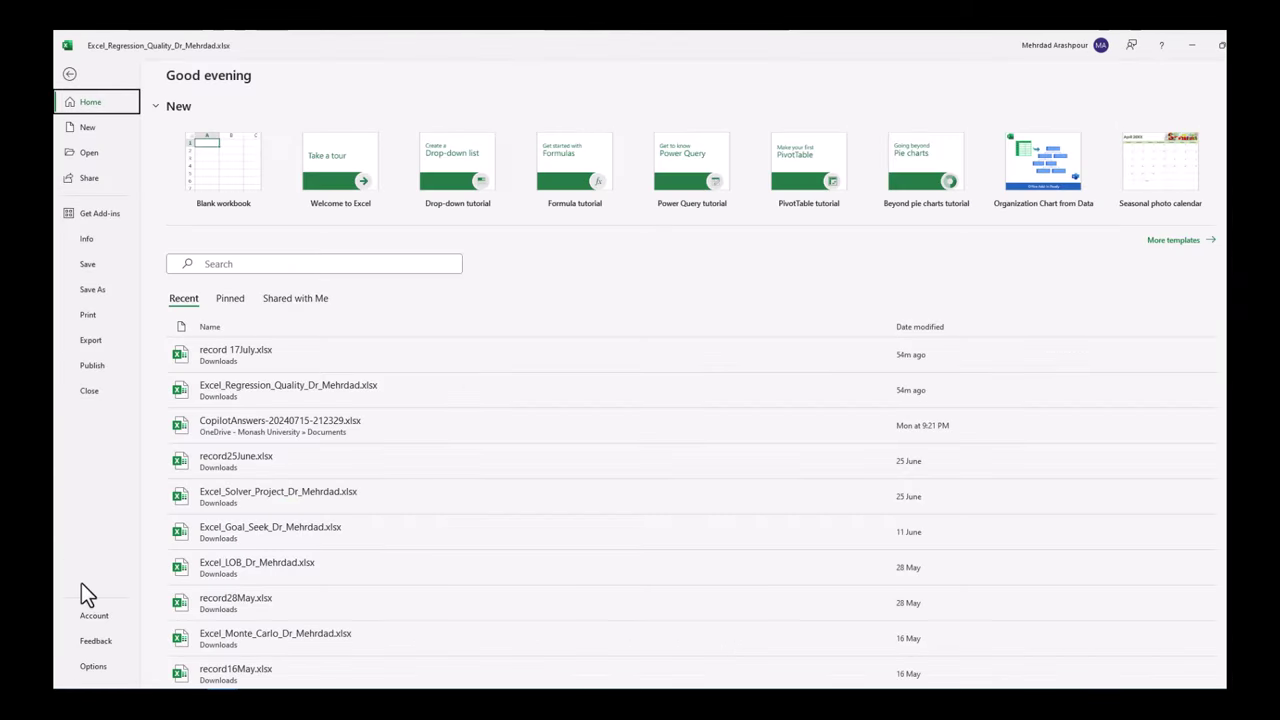
{"action": "left_click", "coordinate": [93, 666]}
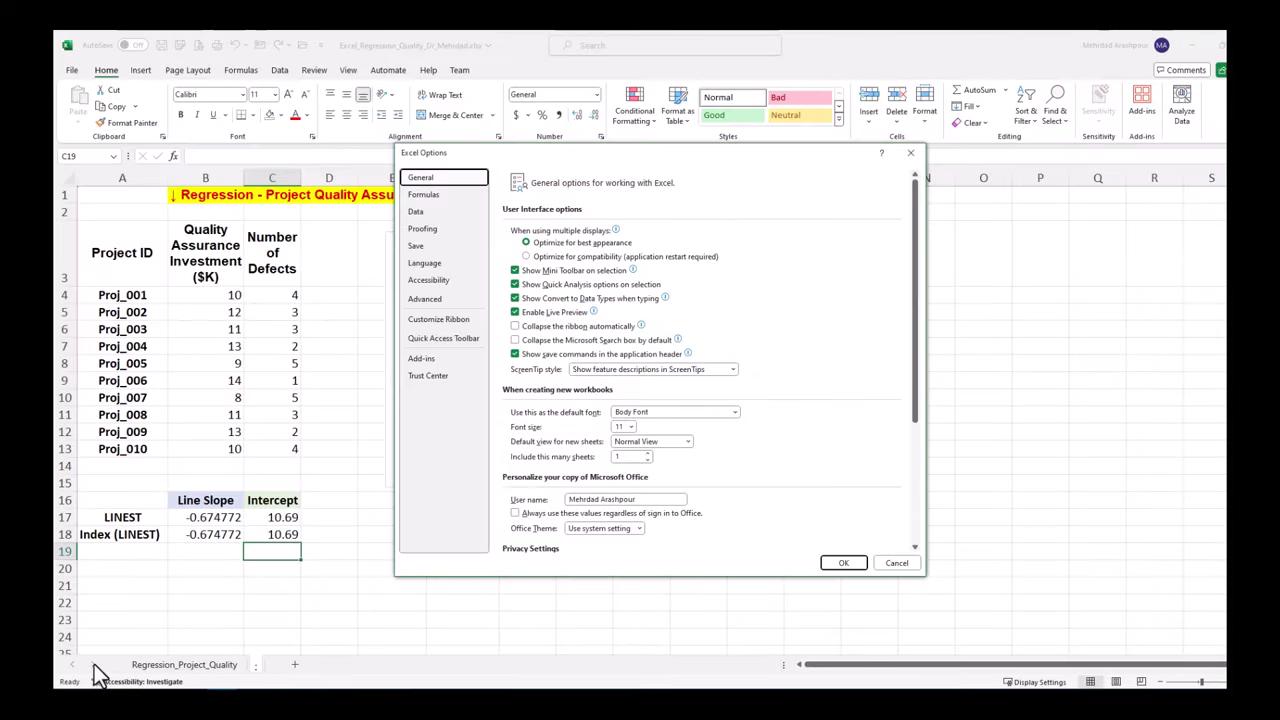
{"action": "left_click", "coordinate": [421, 358]}
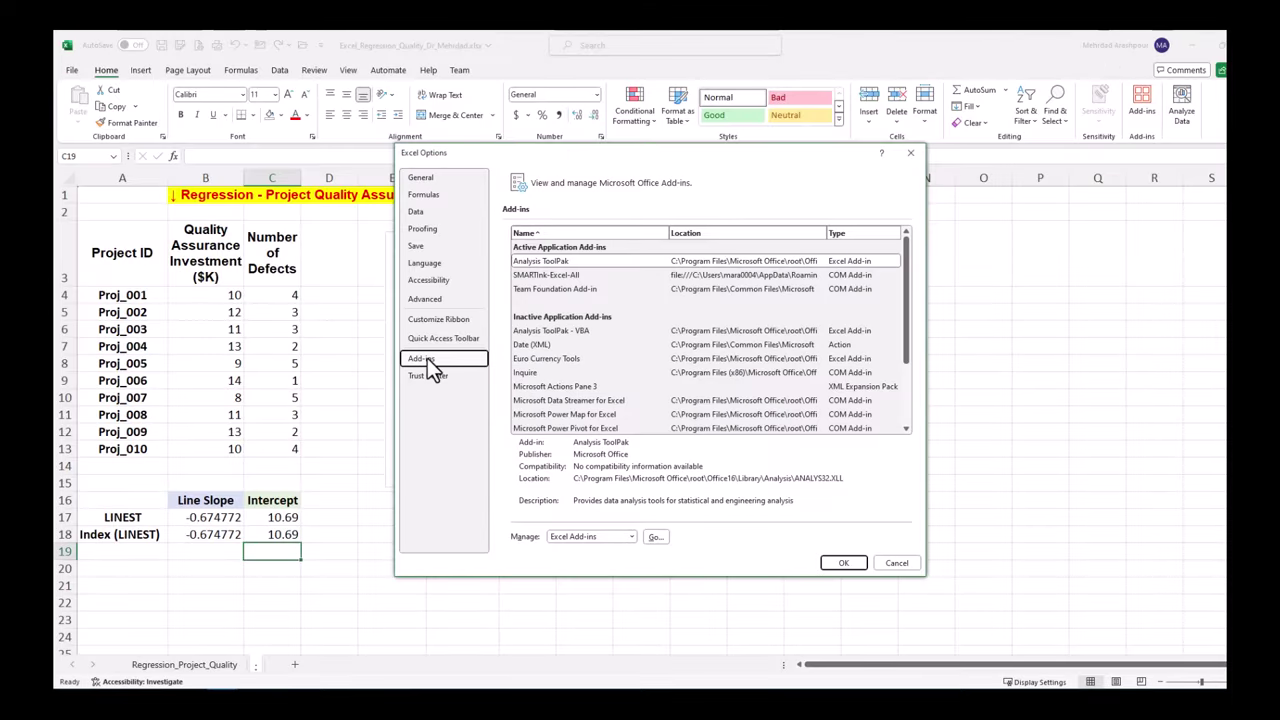
{"action": "left_click", "coordinate": [654, 538]}
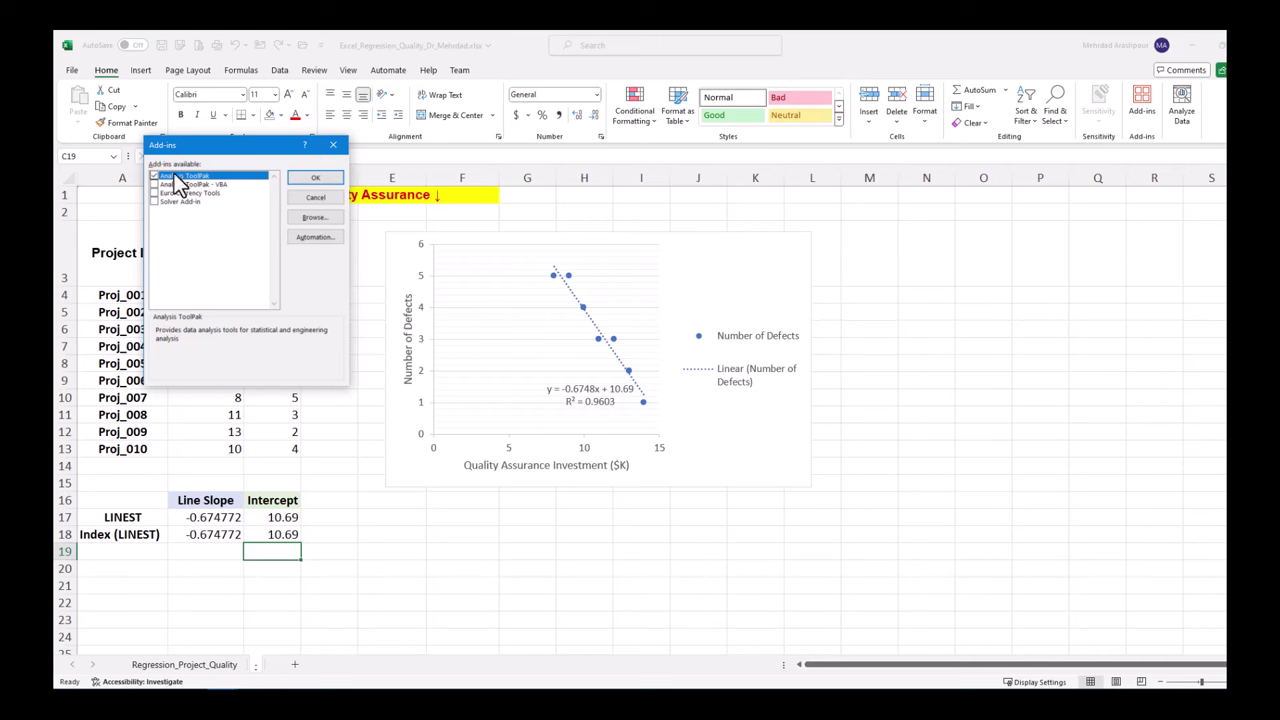
- Enable Analysis ToolPak and choose Regression from the Data Analysis tools
{"action": "left_click", "coordinate": [303, 178]}
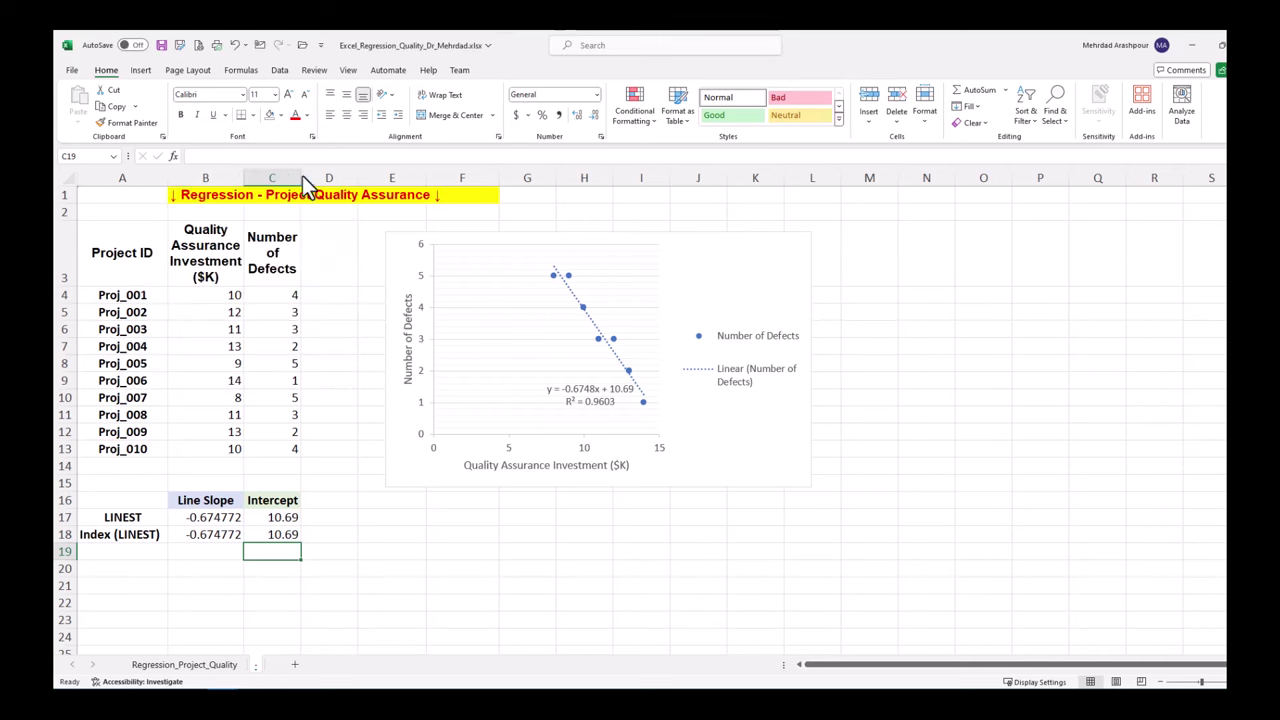
{"action": "left_click", "coordinate": [280, 70]}
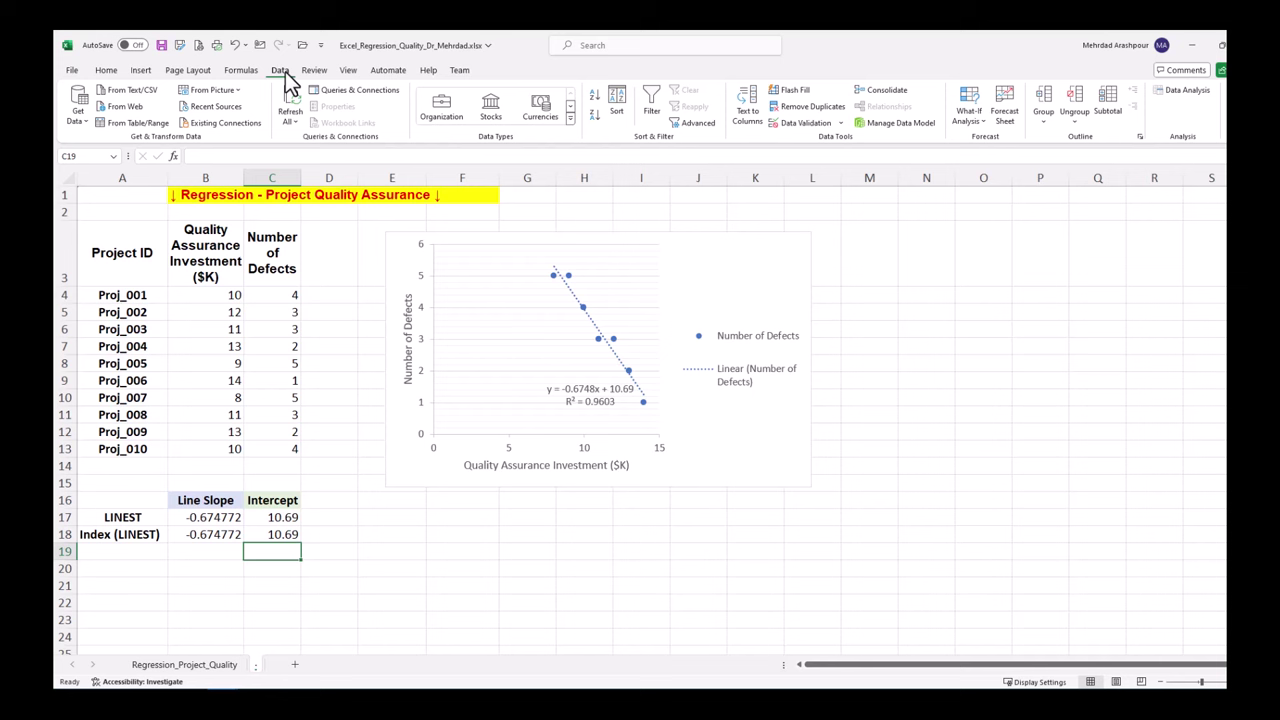
{"action": "left_click", "coordinate": [1188, 90]}
{"action": "scroll", "coordinate": [210, 280], "scroll_direction": "down", "scroll_amount": 2}
{"action": "left_click", "coordinate": [209, 314]}
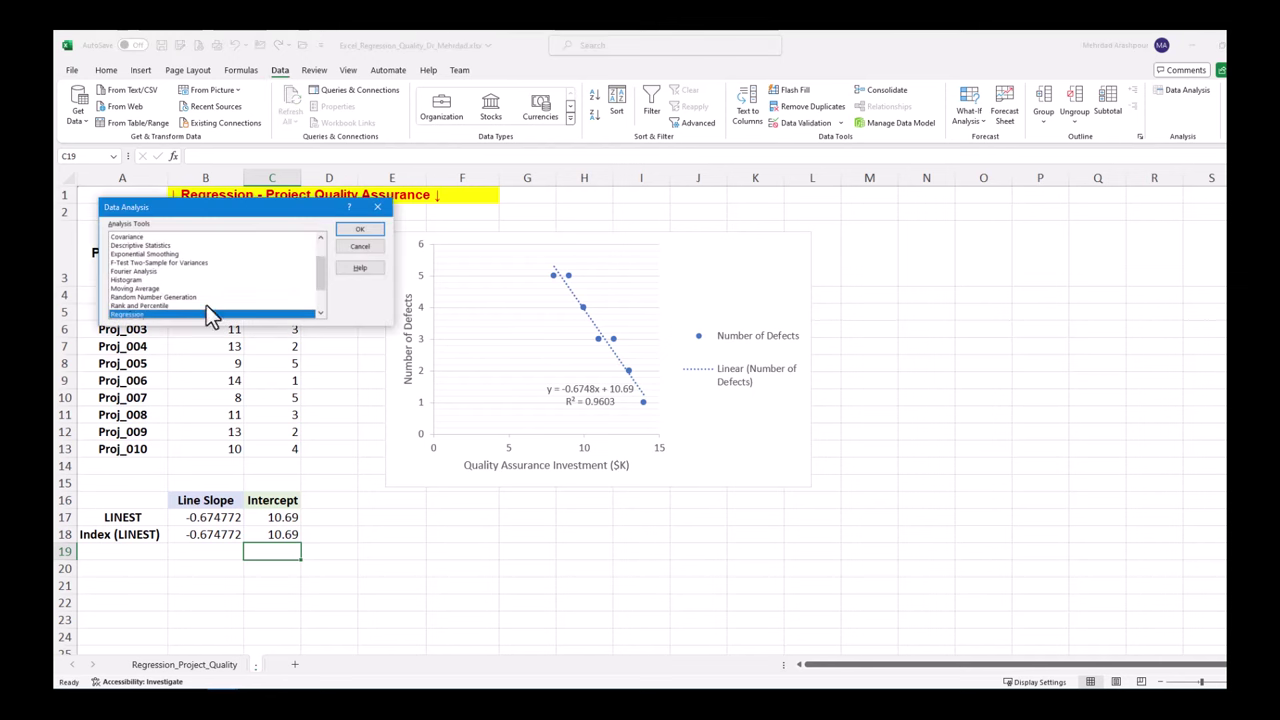
{"action": "left_click", "coordinate": [360, 232]}
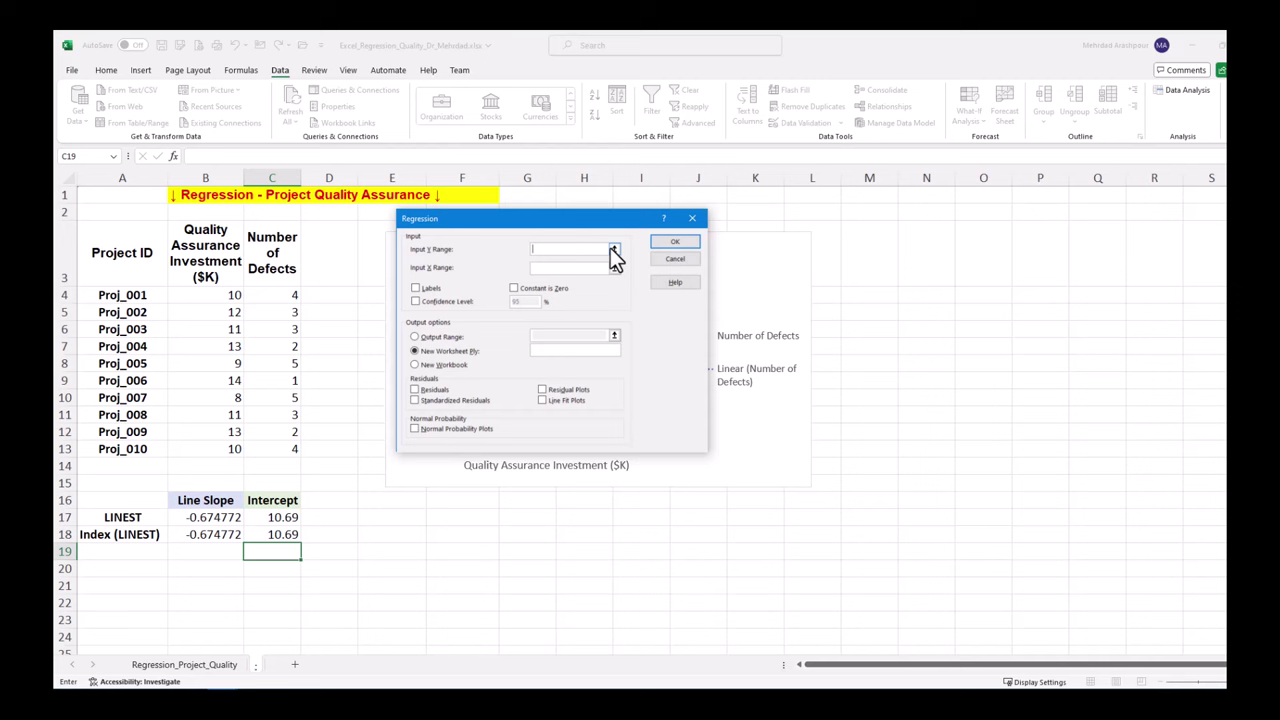
- Set Y range C3:C13 and X range B3:B13, tick Labels and Residuals, and output to a new worksheet
{"action": "left_click", "coordinate": [614, 249]}
{"action": "left_click_drag", "start_coordinate": [294, 260], "coordinate": [288, 444]}
{"action": "left_click", "coordinate": [700, 234]}
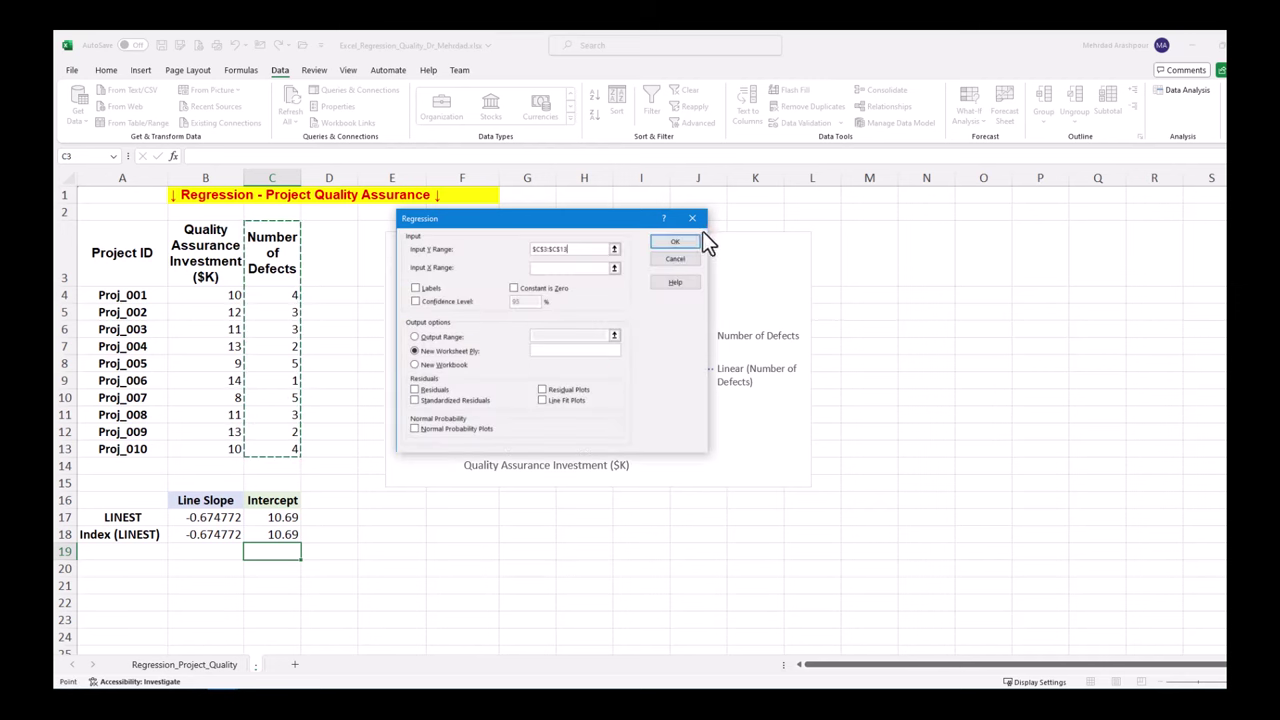
{"action": "left_click", "coordinate": [614, 267]}
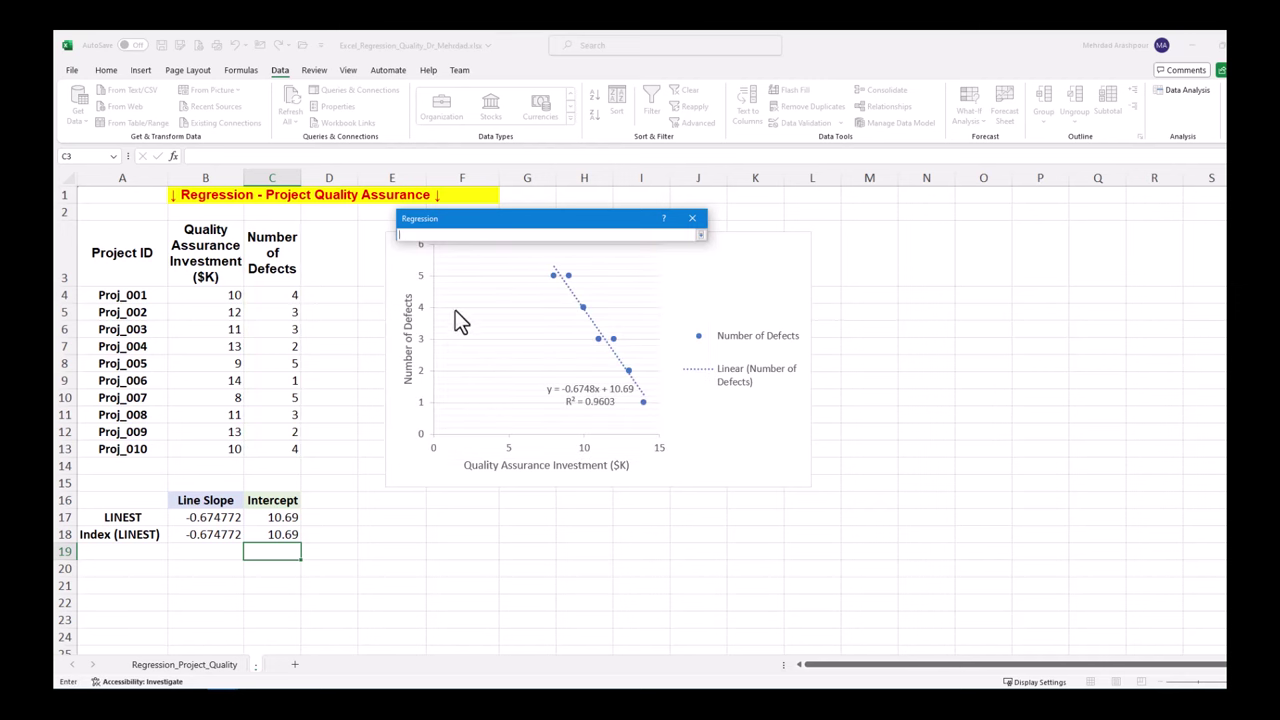
{"action": "left_click", "coordinate": [218, 263]}
{"action": "left_click_drag", "start_coordinate": [218, 263], "coordinate": [220, 451]}
{"action": "left_click", "coordinate": [700, 234]}
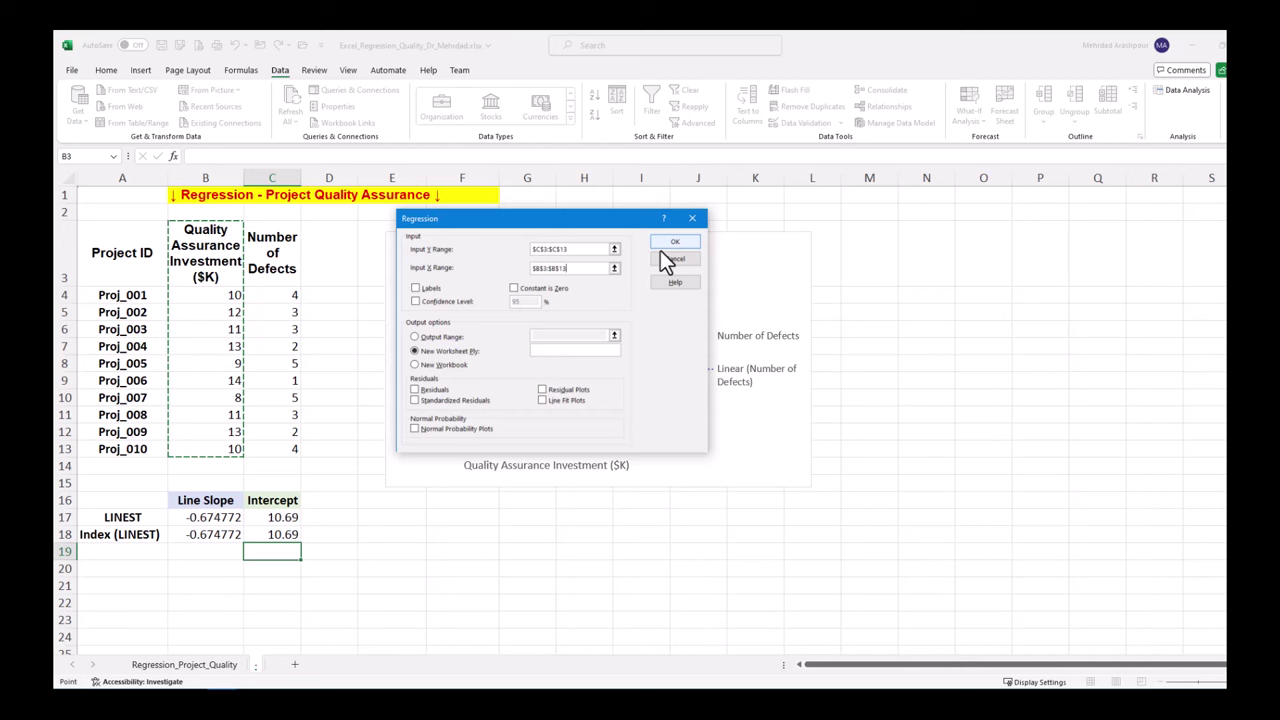
{"action": "left_click", "coordinate": [416, 288]}
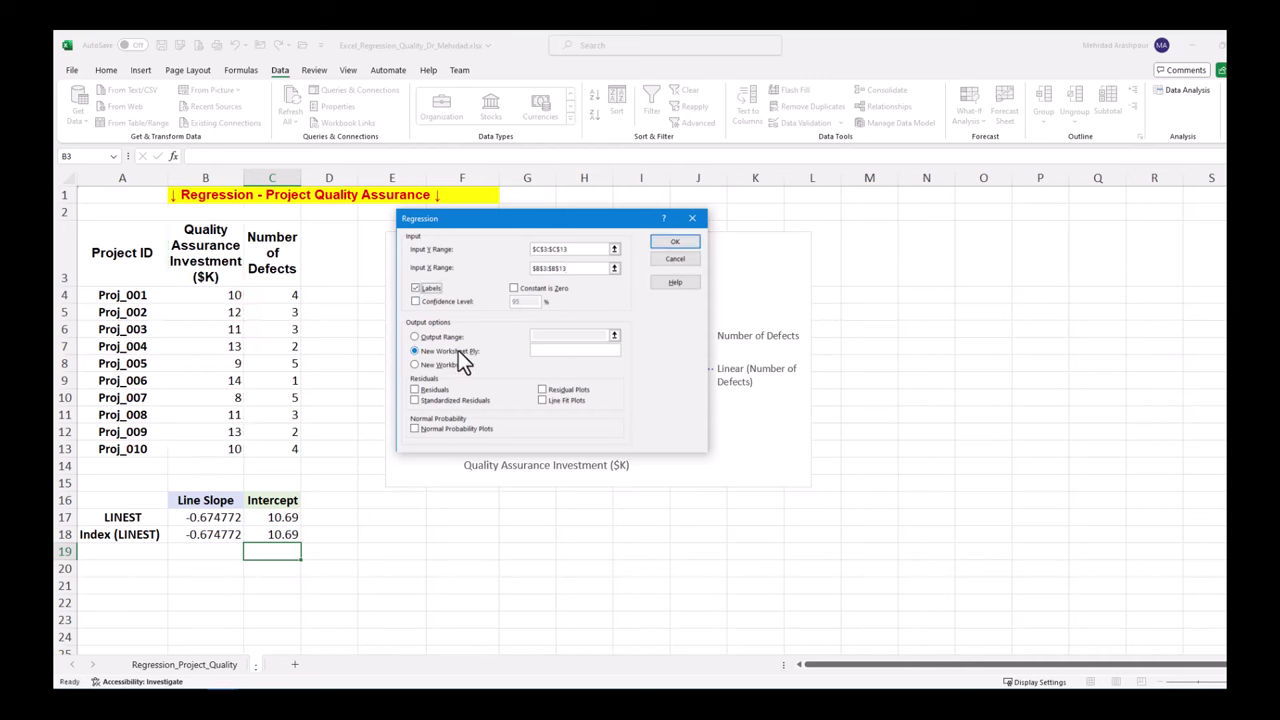
{"action": "left_click", "coordinate": [415, 390]}
{"action": "left_click", "coordinate": [668, 246]}
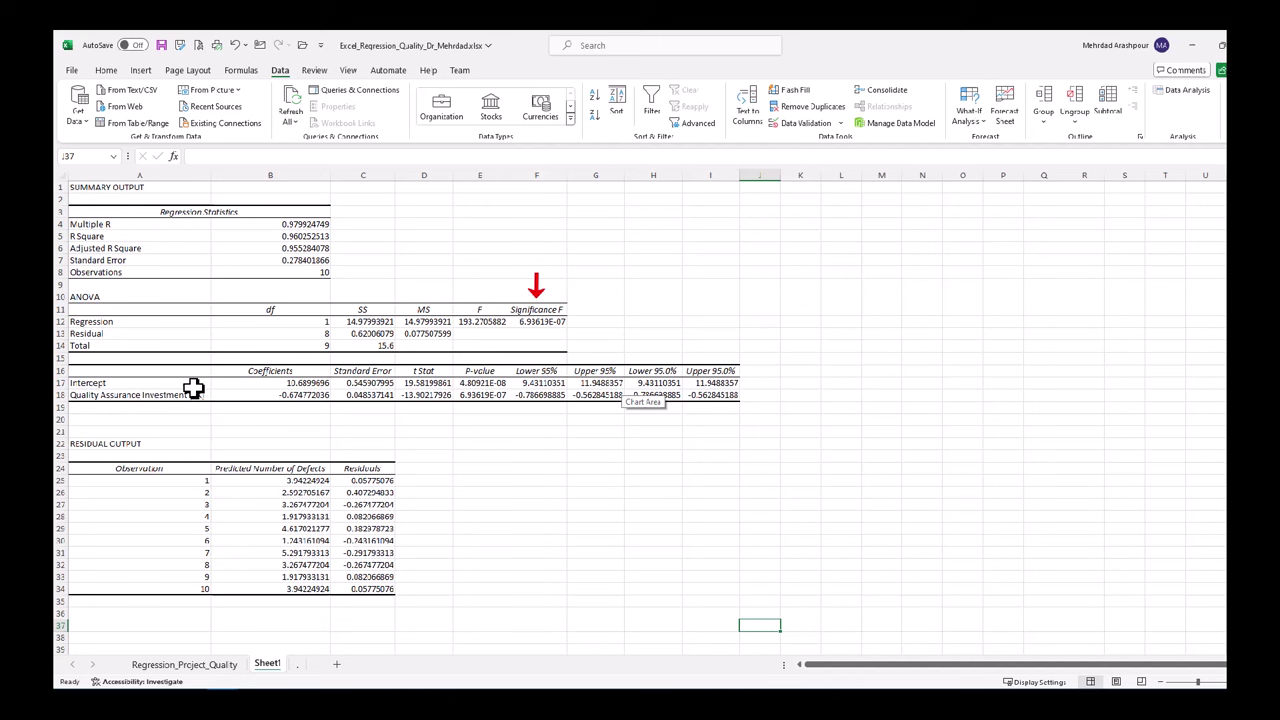
- Select the Intercept and slope coefficient rows A17:B18 on Sheet1, then return to Regression_Project_Quality
{"action": "left_click_drag", "start_coordinate": [191, 384], "coordinate": [220, 390]}
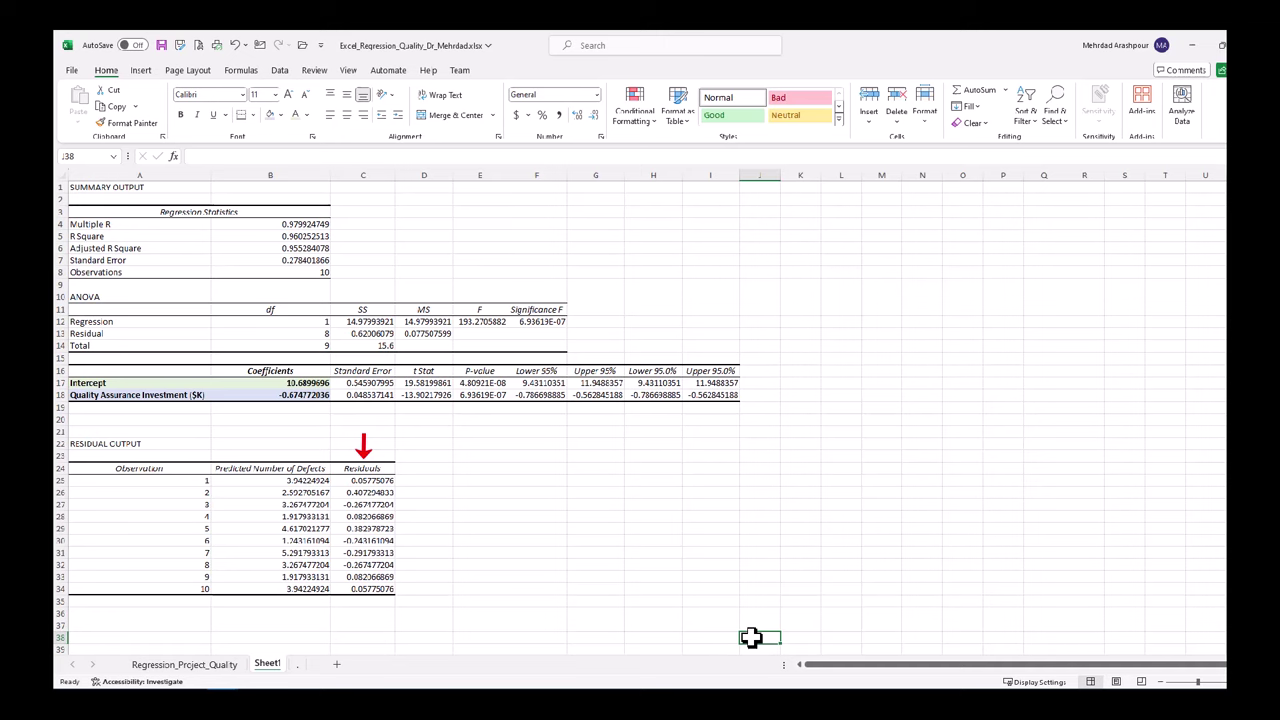
{"action": "key", "text": "ctrl+Page_Up"}
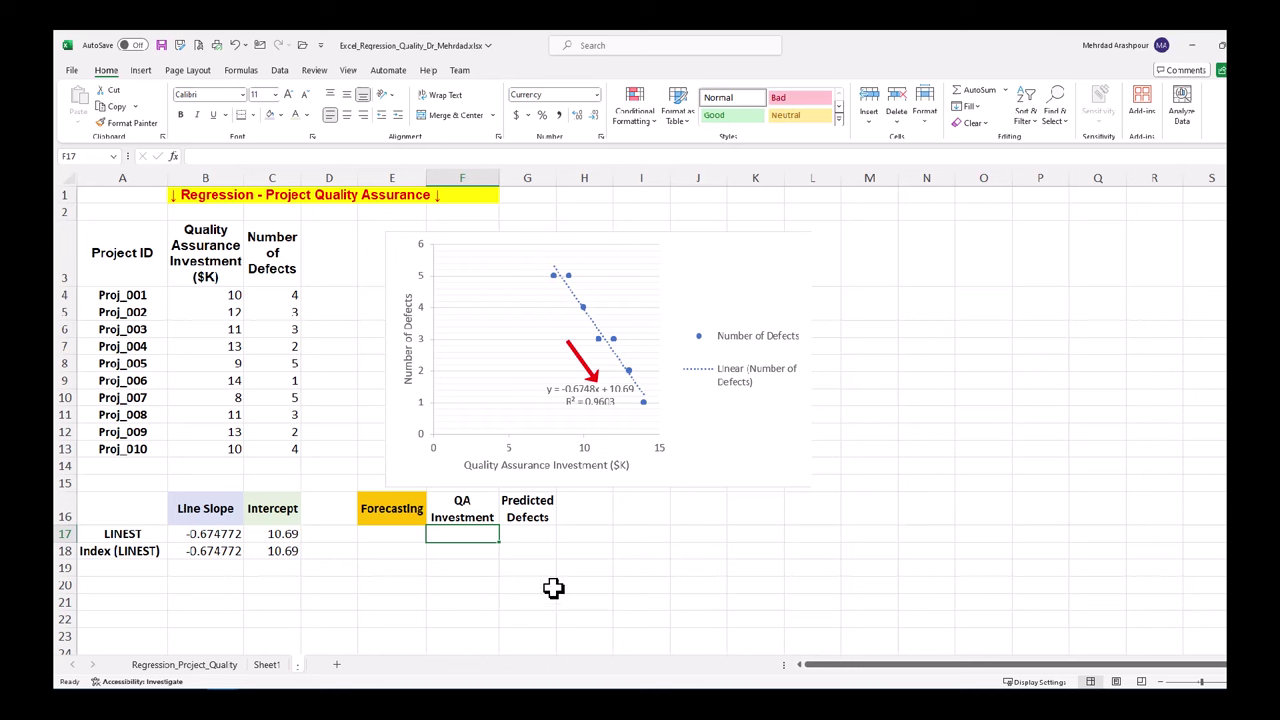
- Enter investments $0, $7K and $15.8K with predicted-defect formulas =-.06748*0+10.69 and =-.6748*7+10.69
{"action": "type", "text": "$0"}
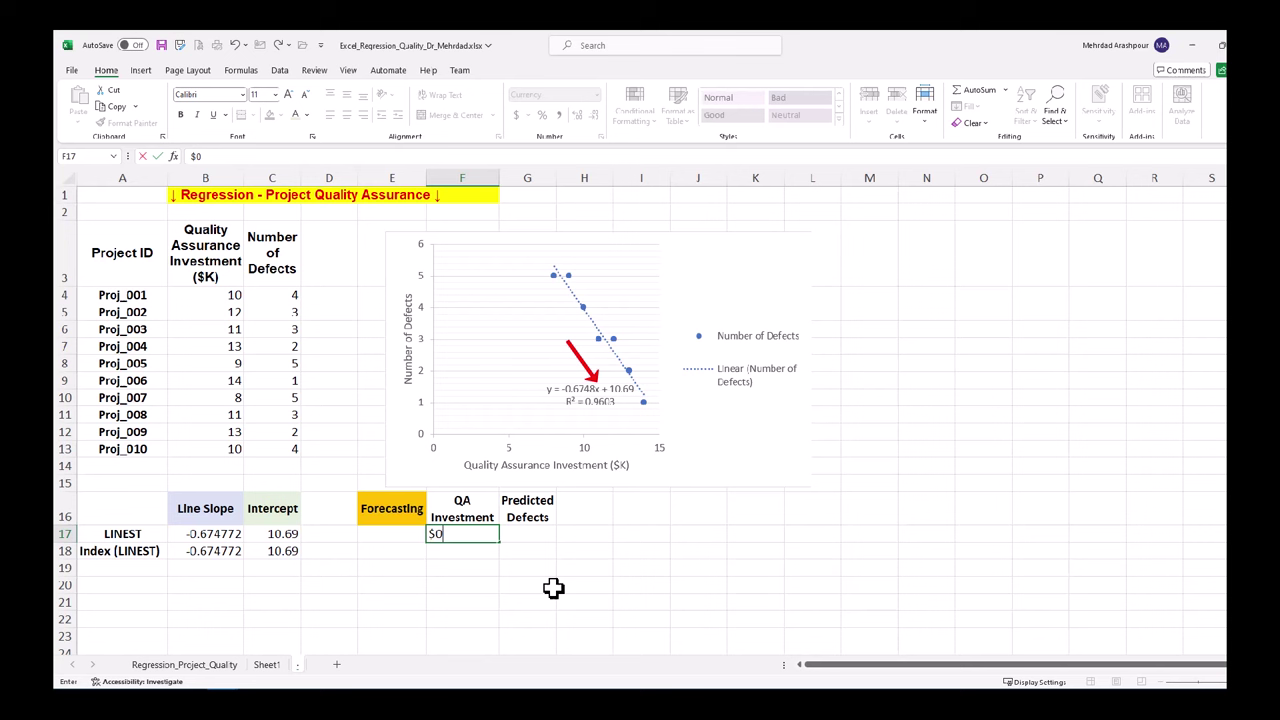
{"action": "key", "text": "Tab"}
{"action": "type", "text": "=-."}
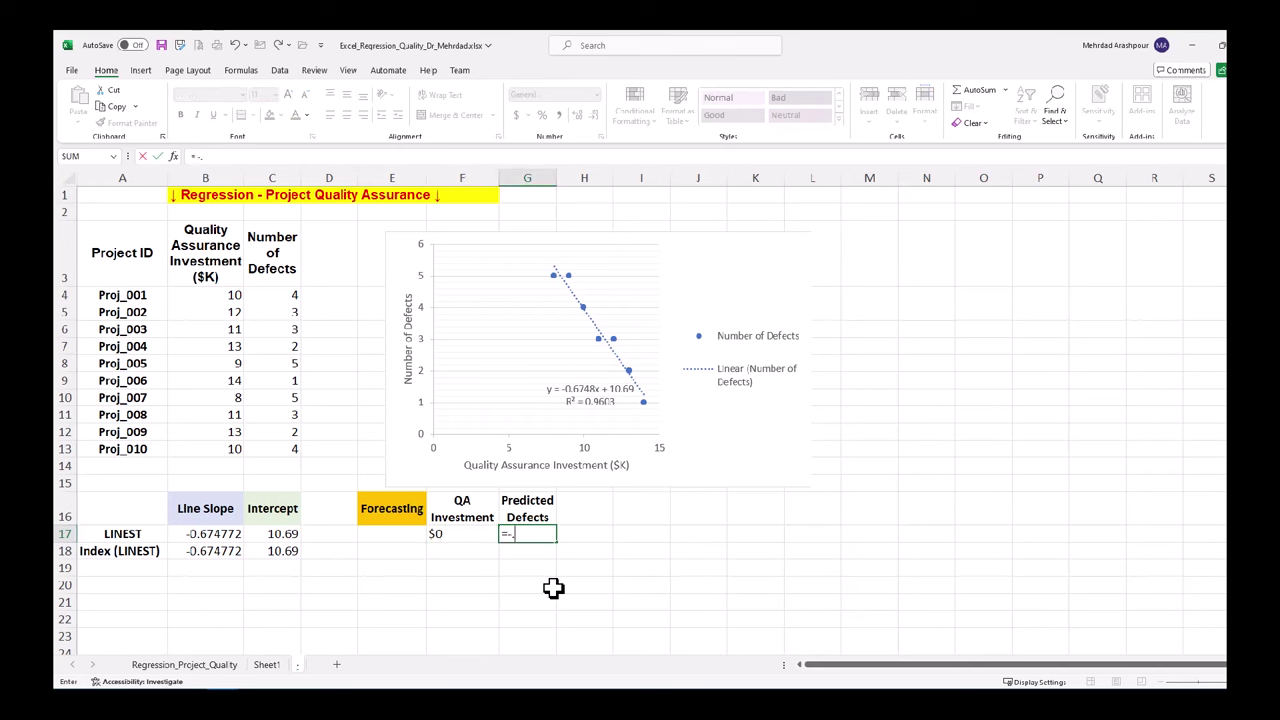
{"action": "type", "text": "06748*0+10.69"}
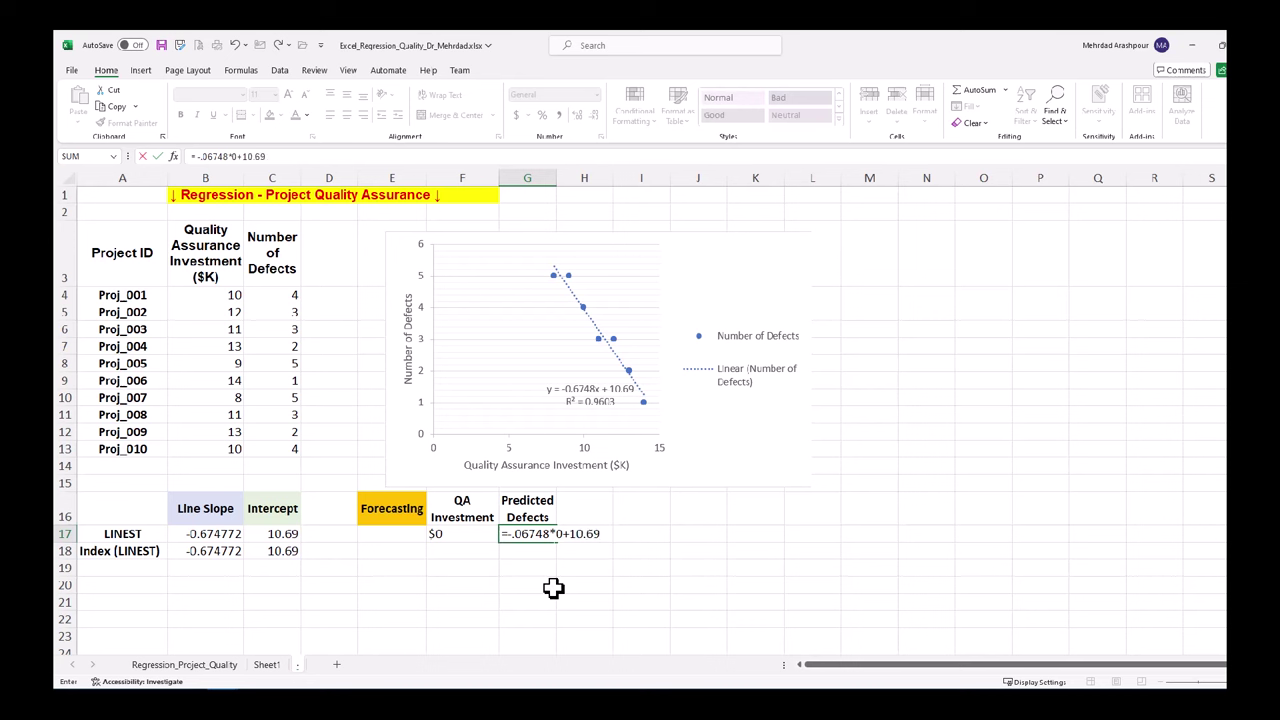
{"action": "key", "text": "Return"}
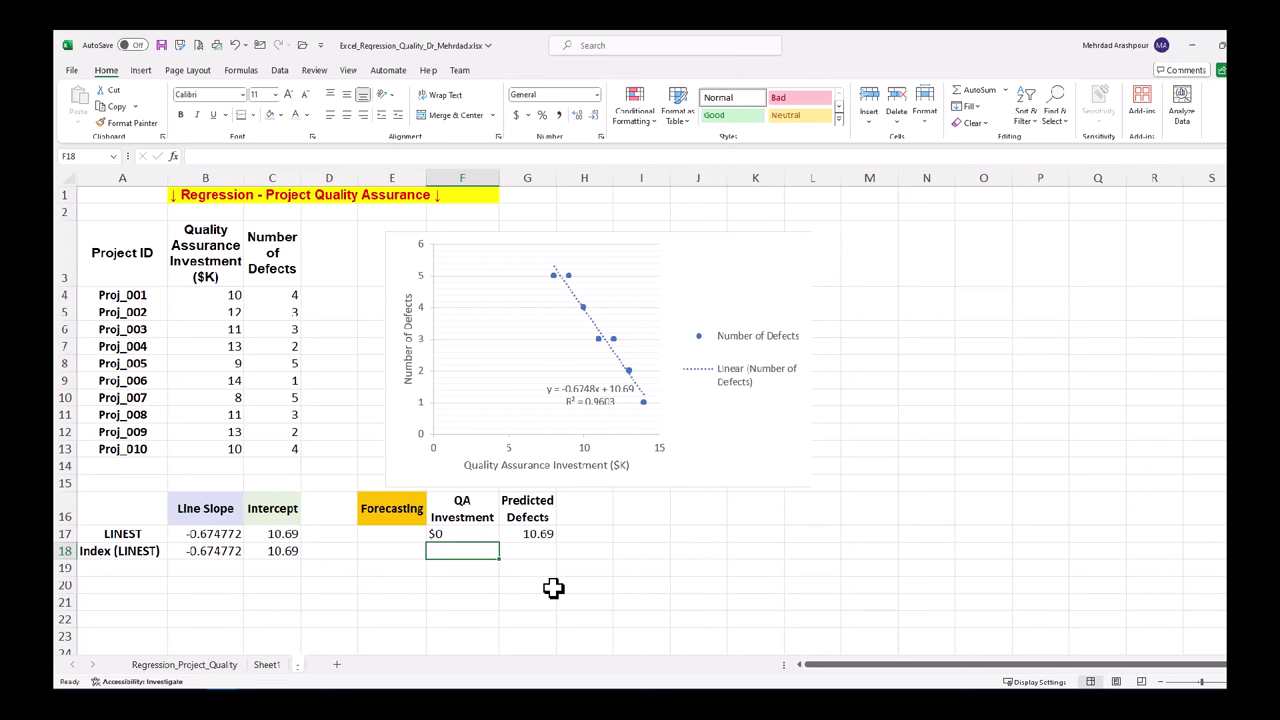
{"action": "type", "text": "$7"}
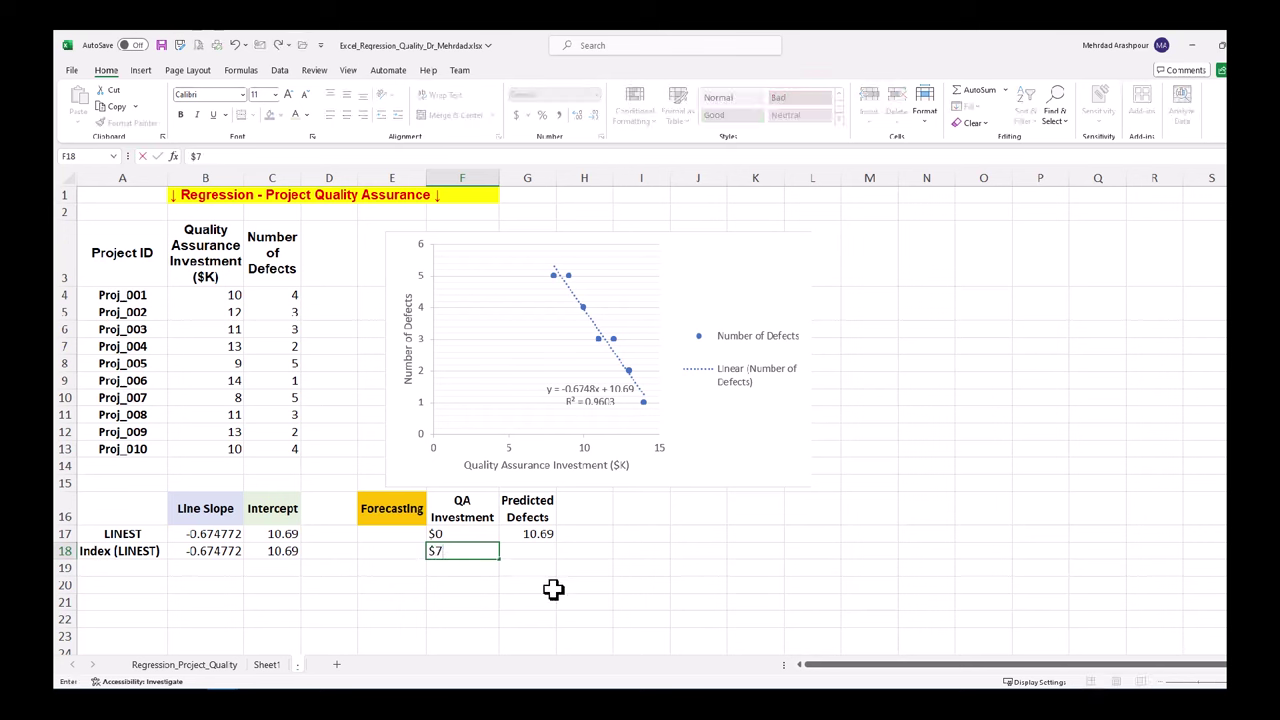
{"action": "type", "text": "K"}
{"action": "key", "text": "Tab"}
{"action": "type", "text": "=-.6748*7+10.69"}
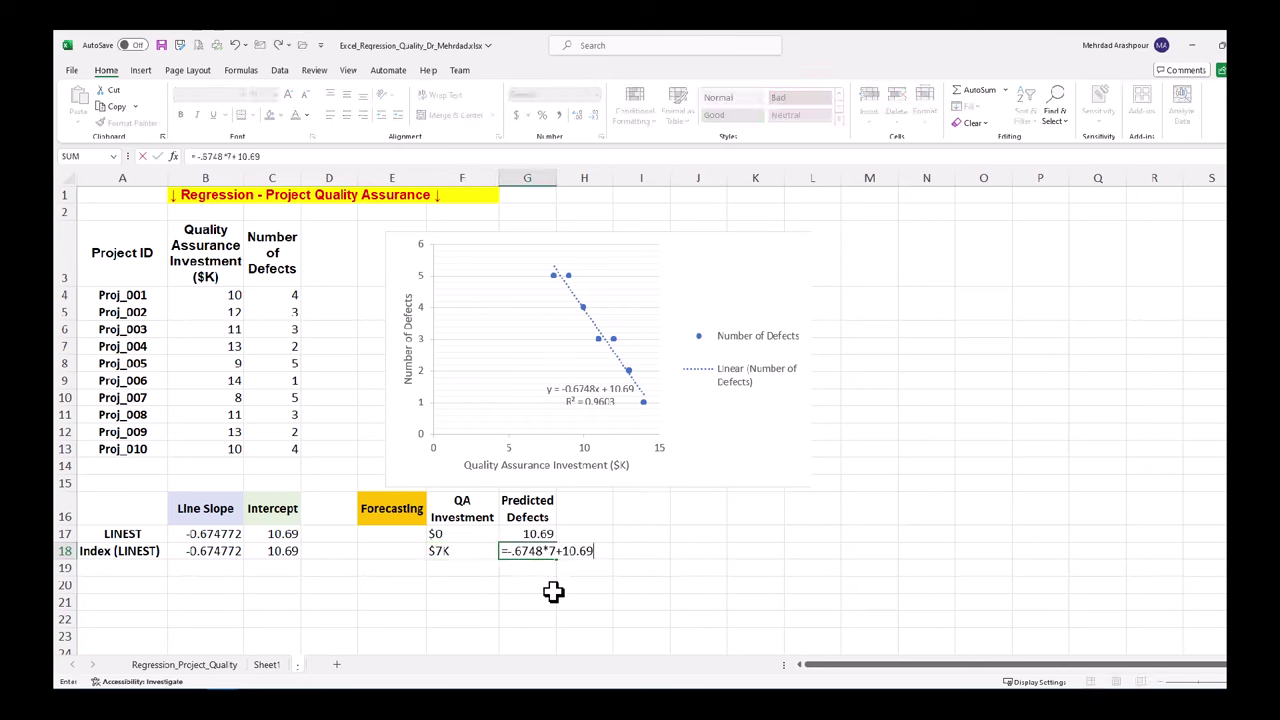
{"action": "key", "text": "Return"}
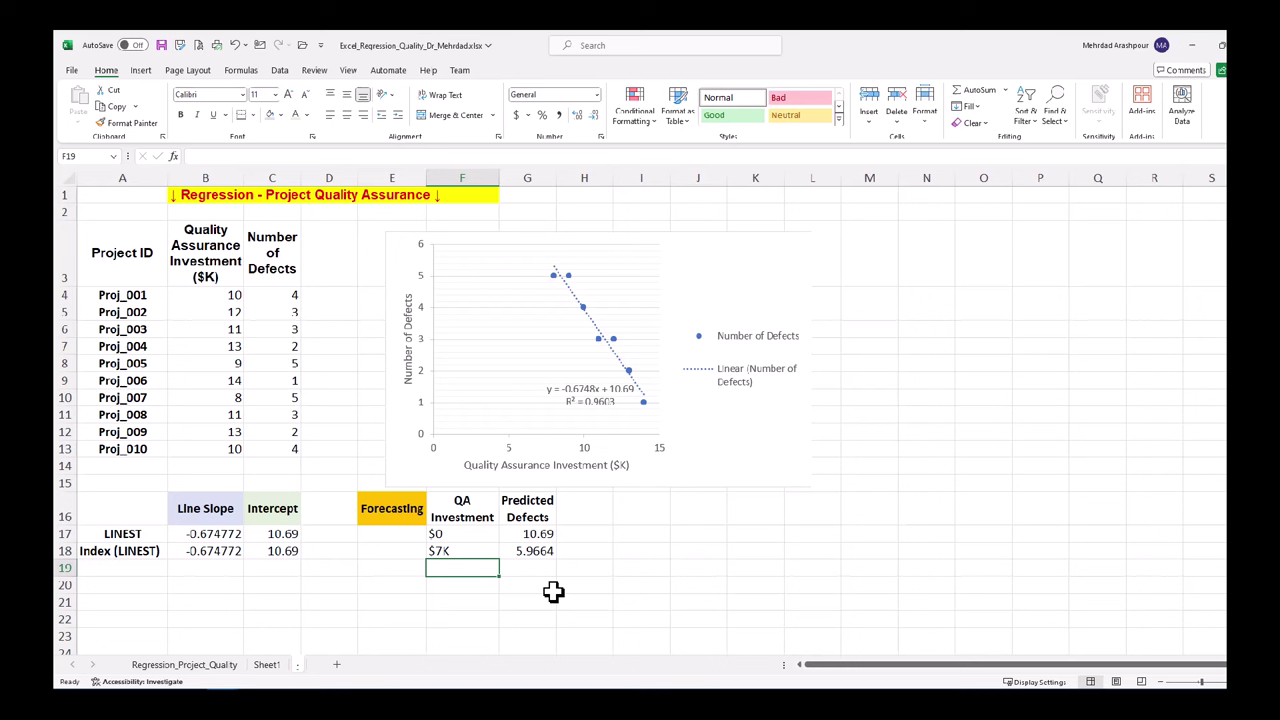
{"action": "type", "text": "$"}
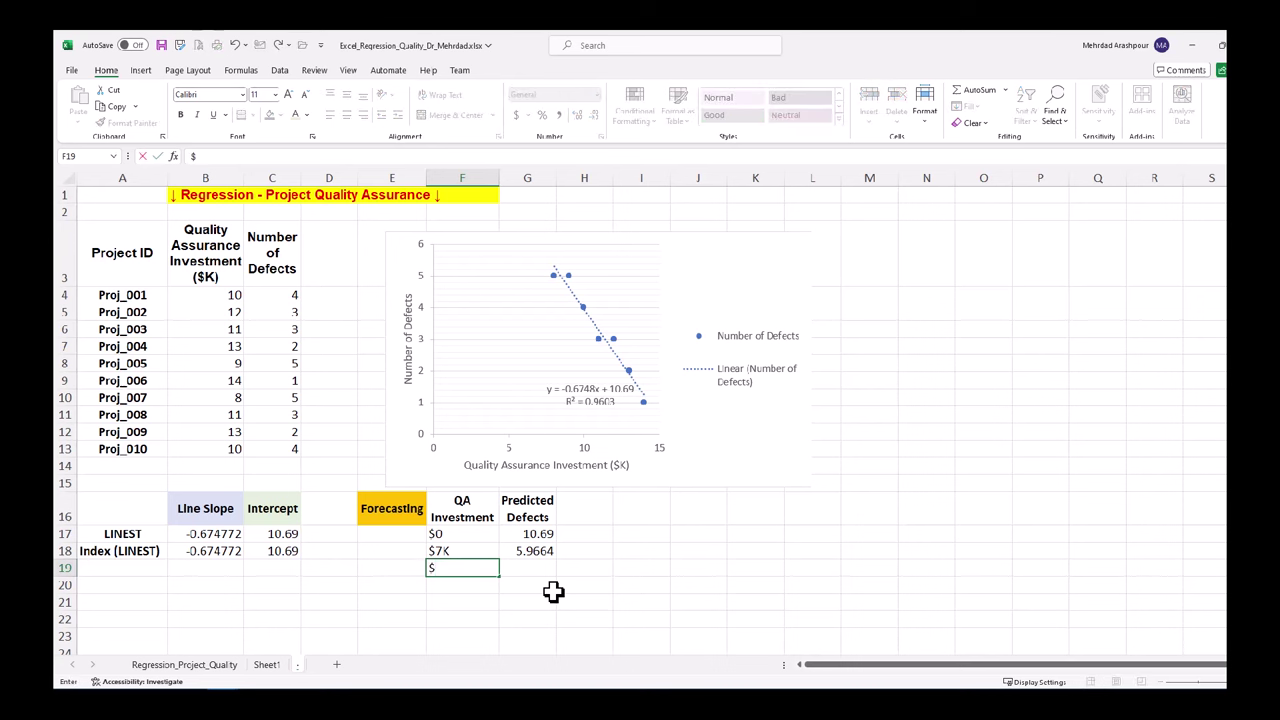
{"action": "type", "text": "15.8K"}
{"action": "key", "text": "Return"}
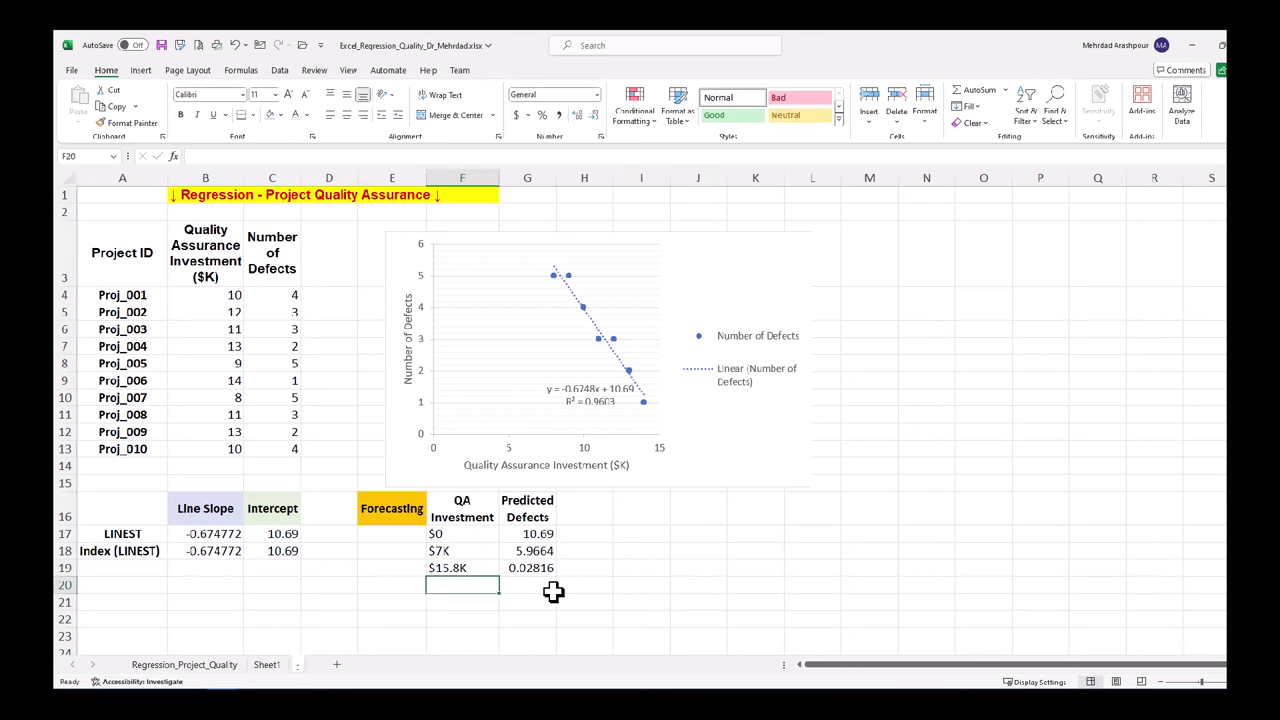